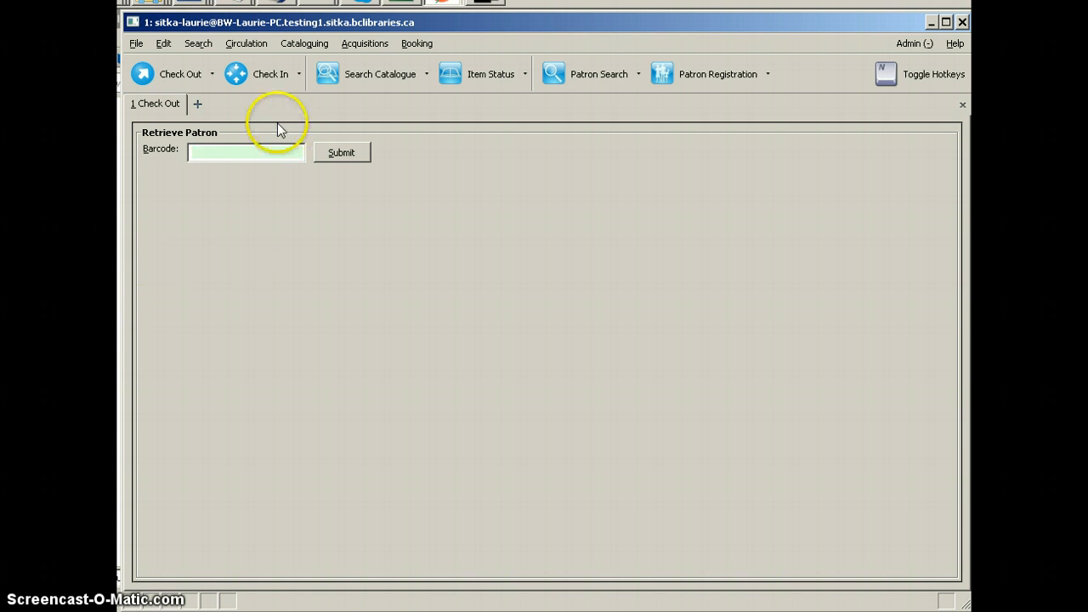
pyautogui.click(251, 47)
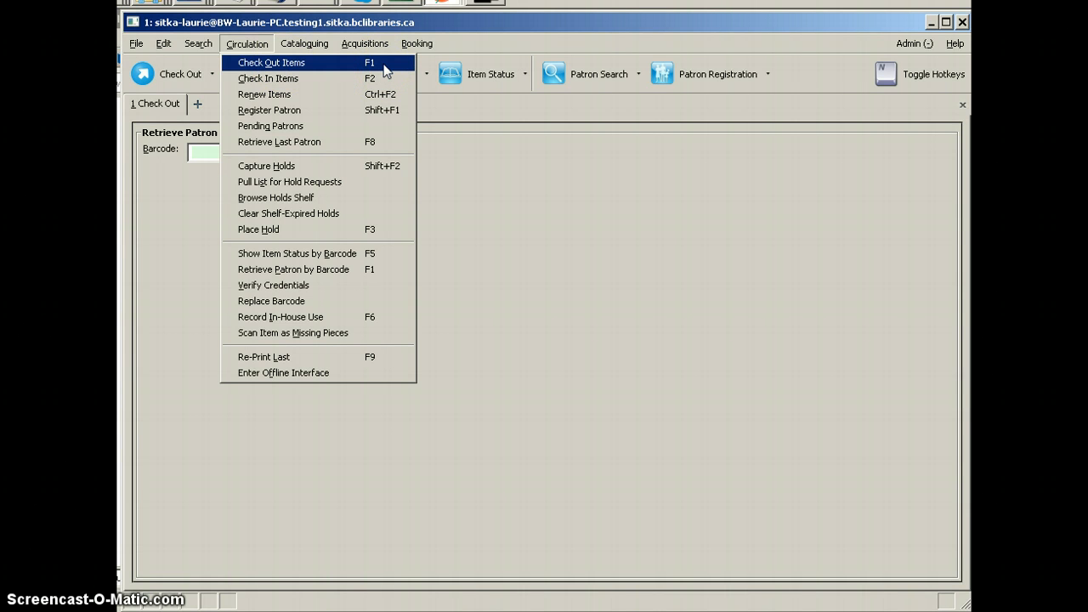
pyautogui.click(593, 274)
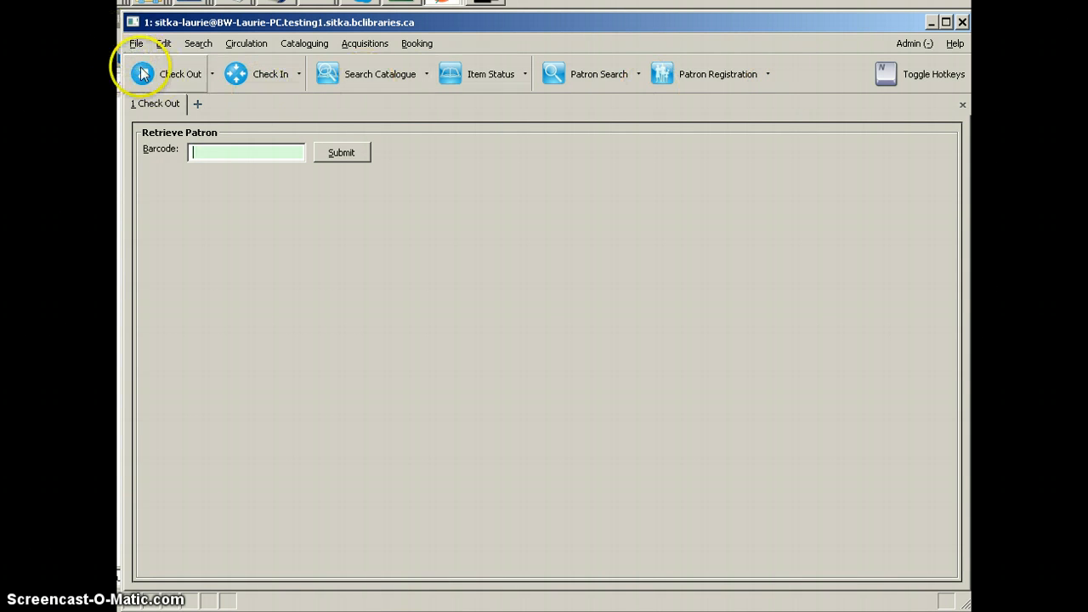
pyautogui.click(908, 46)
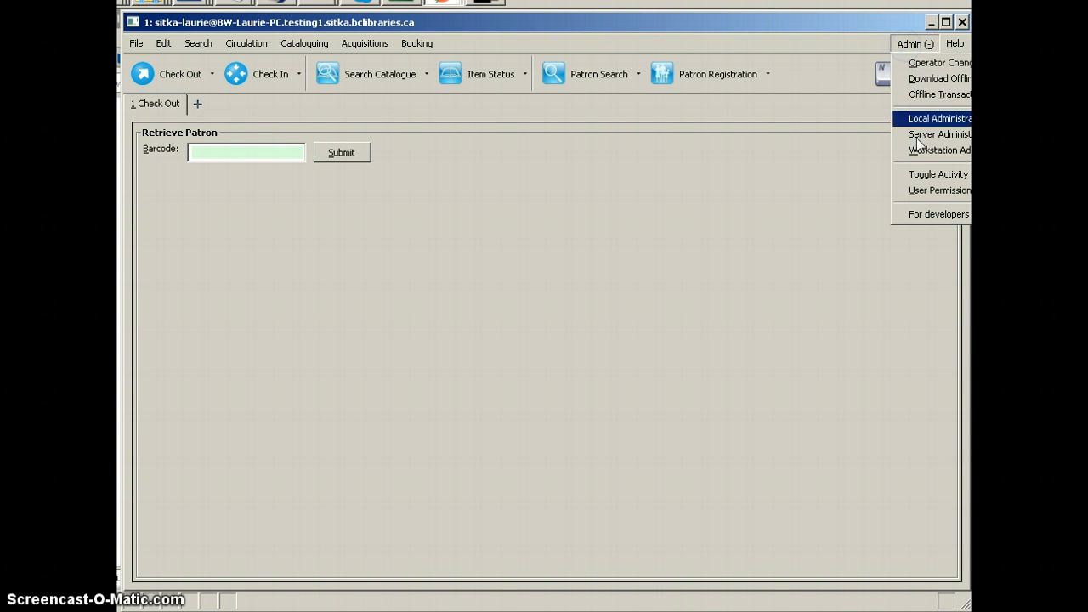
pyautogui.moveTo(918, 150)
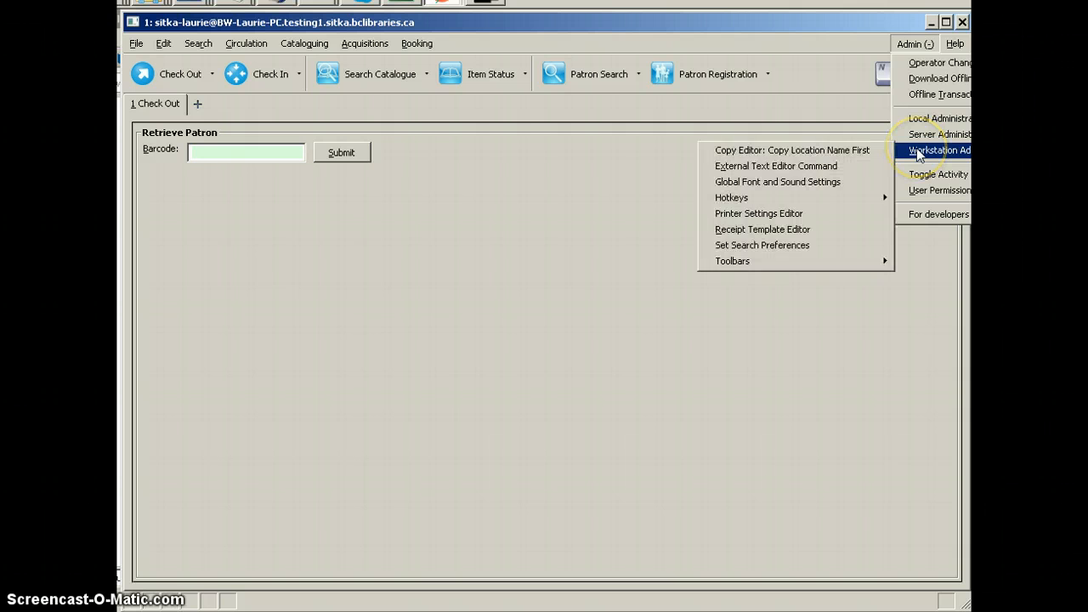
pyautogui.moveTo(738, 262)
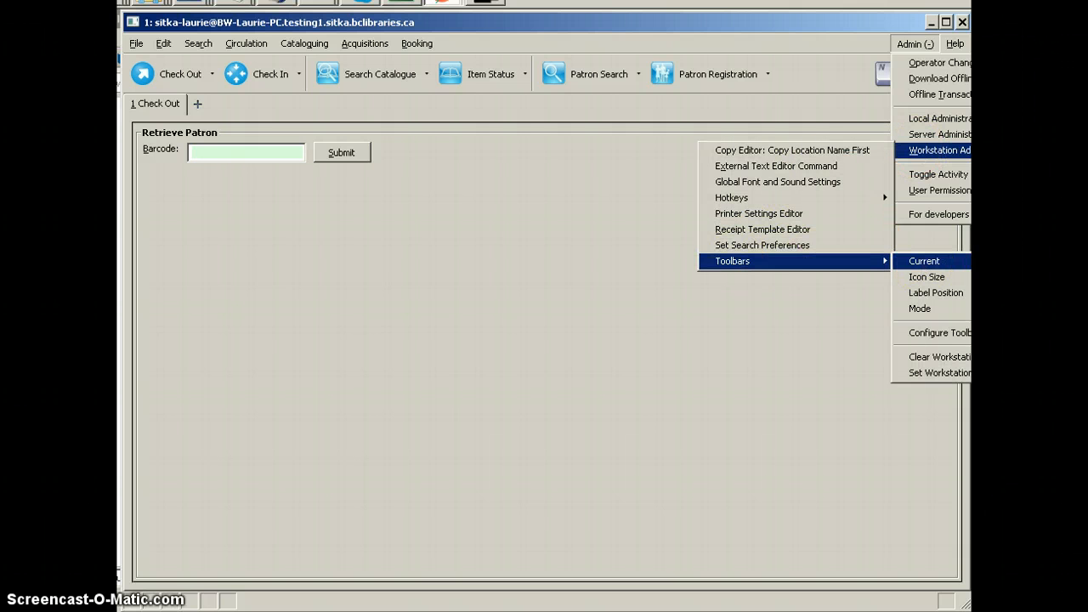
pyautogui.click(443, 164)
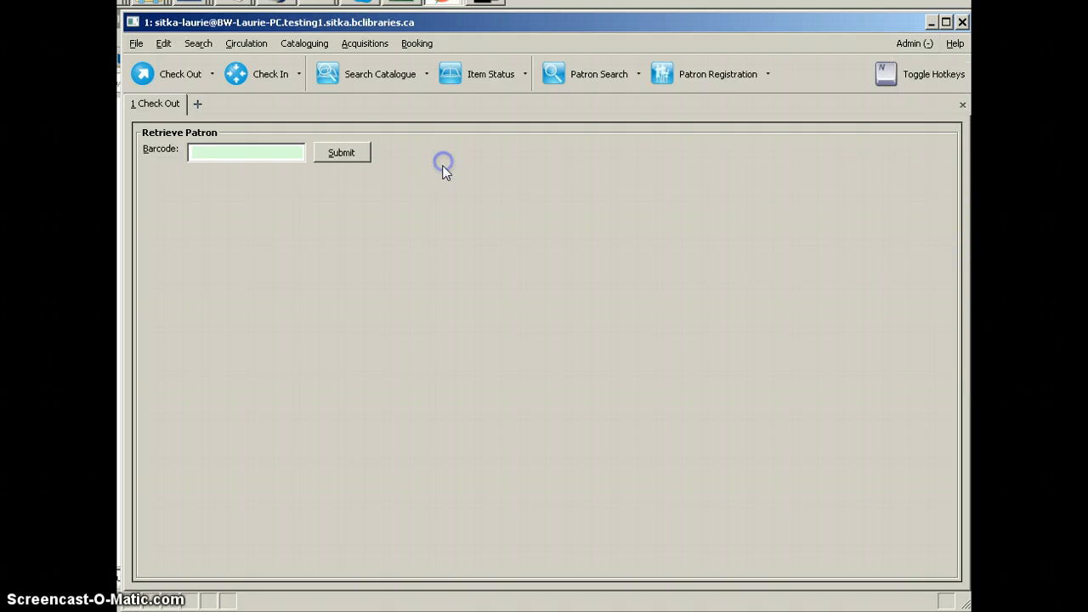
# Retrieve the patron's record for check-out by submitting the patron's library card number as the barcode.
pyautogui.click(173, 76)
pyautogui.write('23987099999999')
pyautogui.click(341, 155)
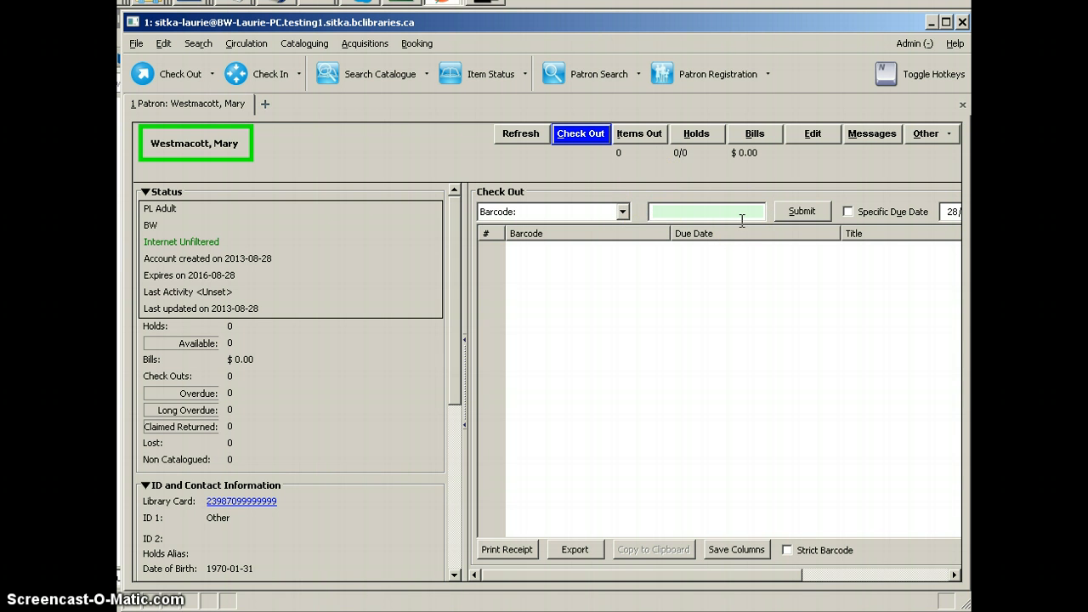
pyautogui.write('33987000770890')
pyautogui.click(802, 212)
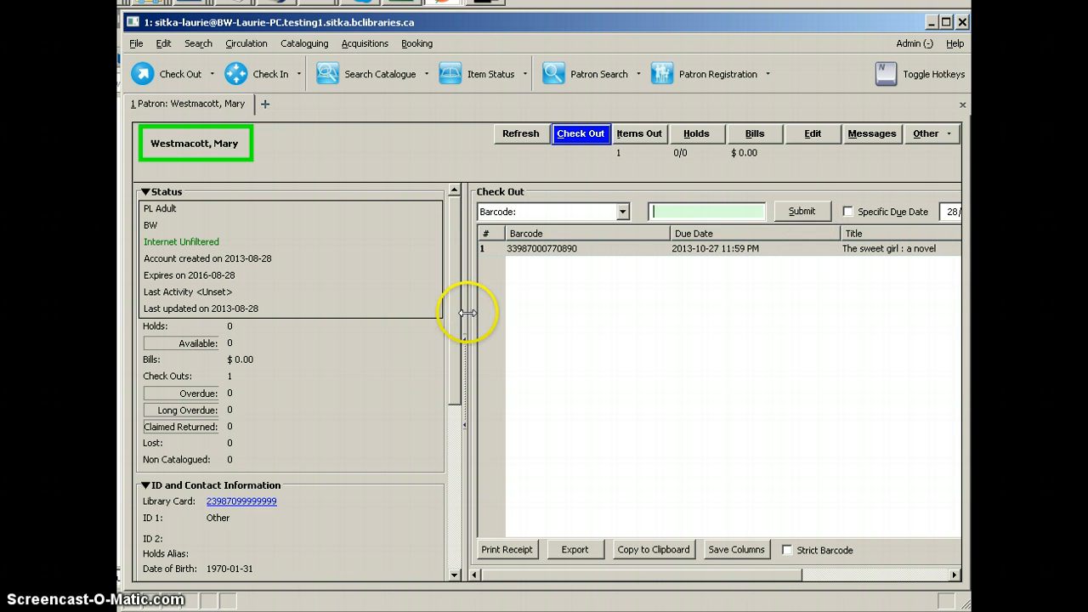
pyautogui.moveTo(454, 313); pyautogui.dragTo(218, 315)
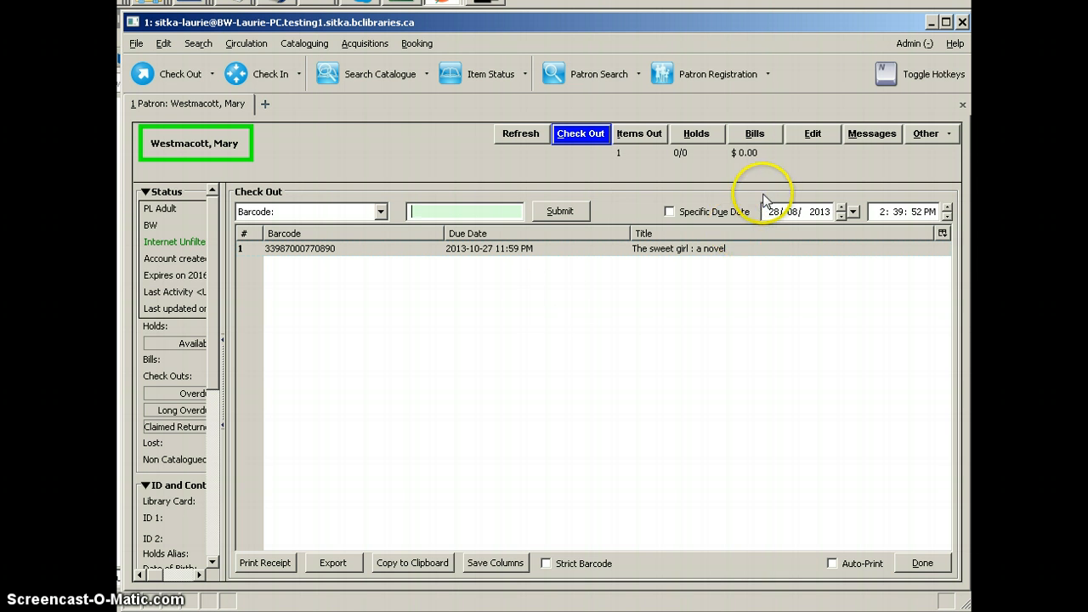
pyautogui.click(915, 54)
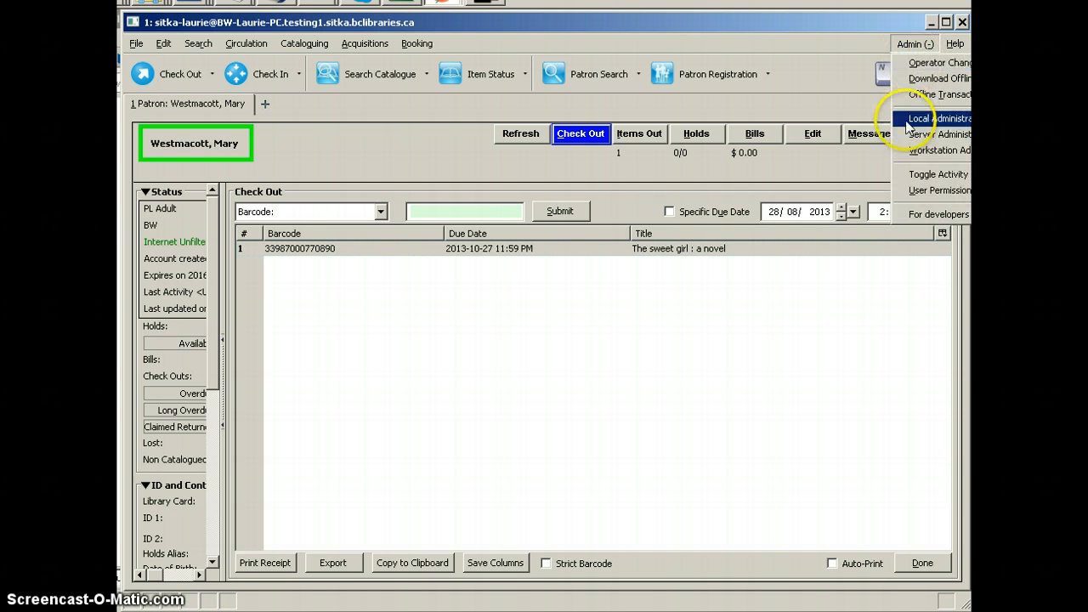
pyautogui.moveTo(906, 141)
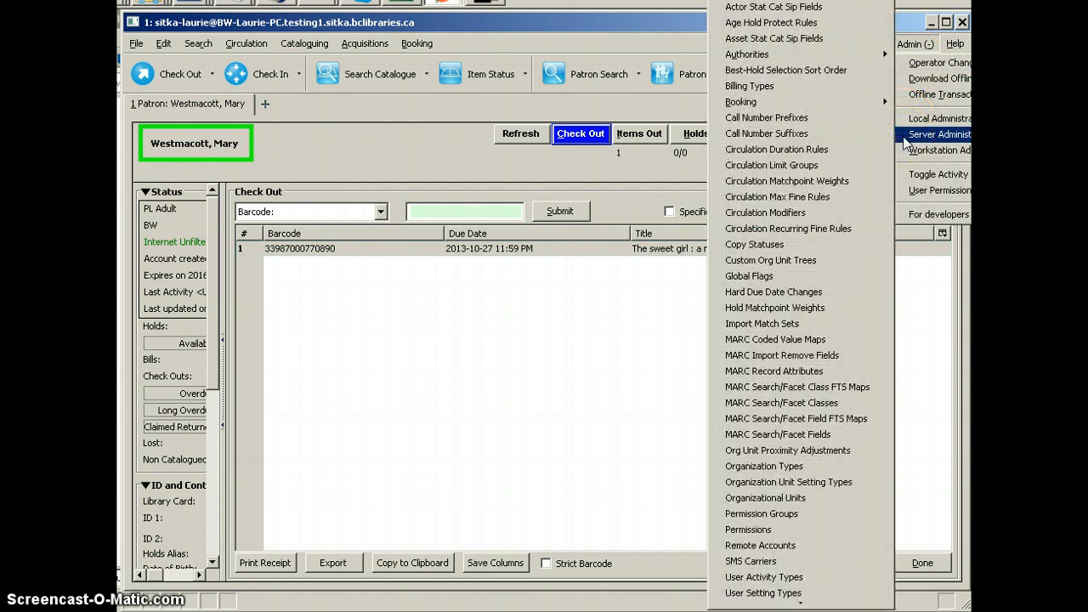
pyautogui.click(744, 201)
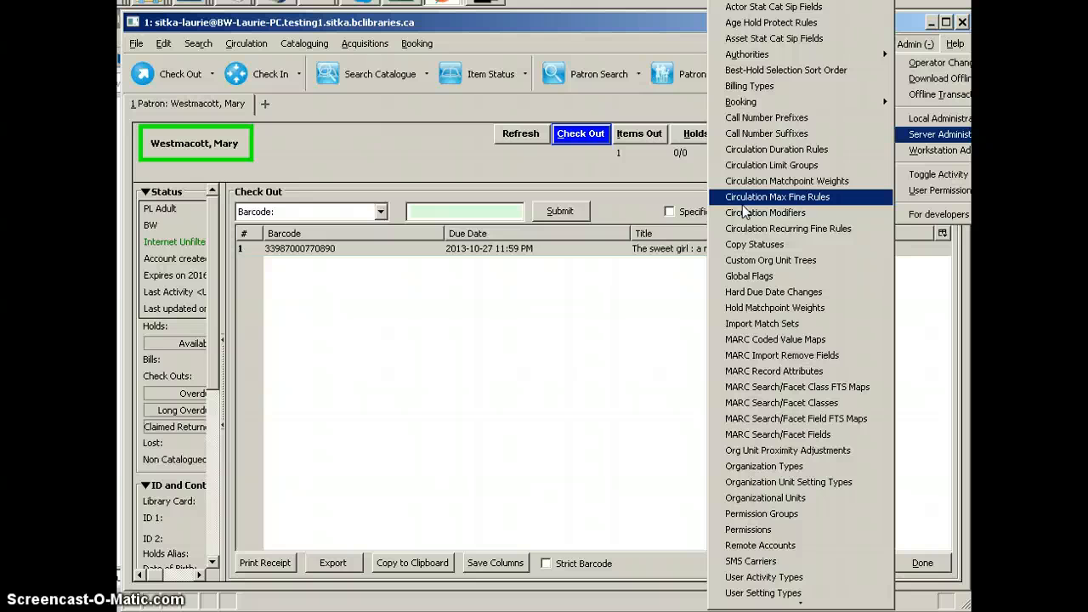
pyautogui.moveTo(949, 122)
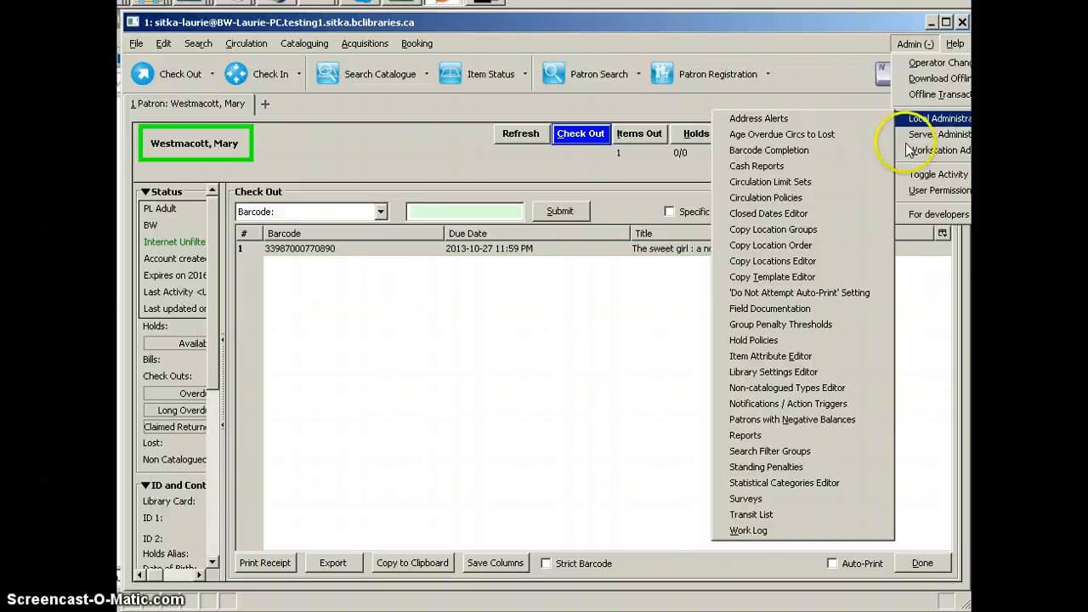
pyautogui.click(578, 361)
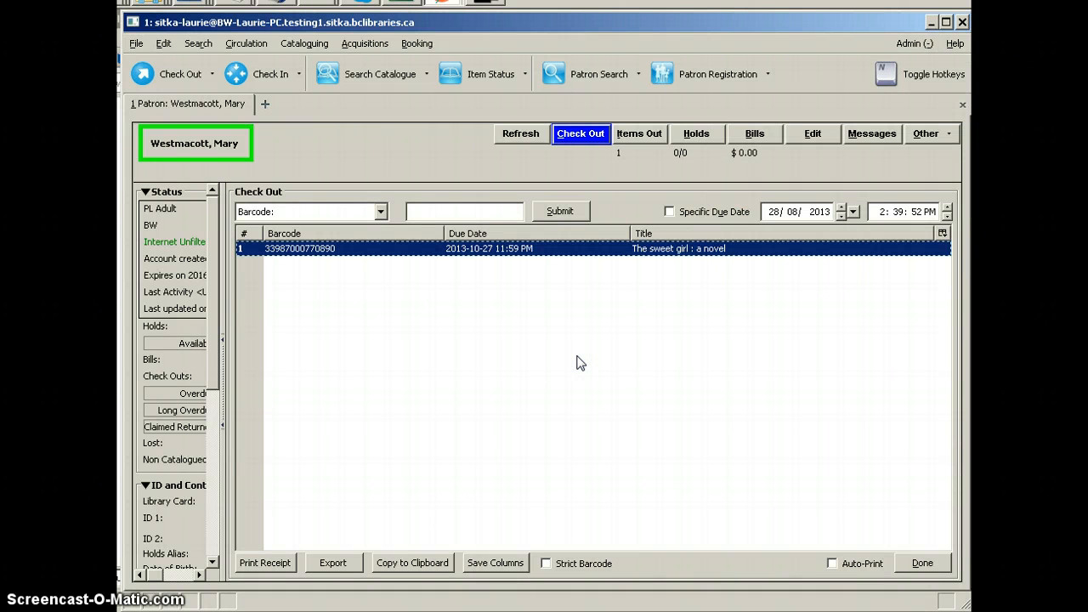
# Widen the patron summary pane enough to make the status details fully readable.
pyautogui.click(923, 565)
pyautogui.moveTo(221, 321); pyautogui.dragTo(326, 308)
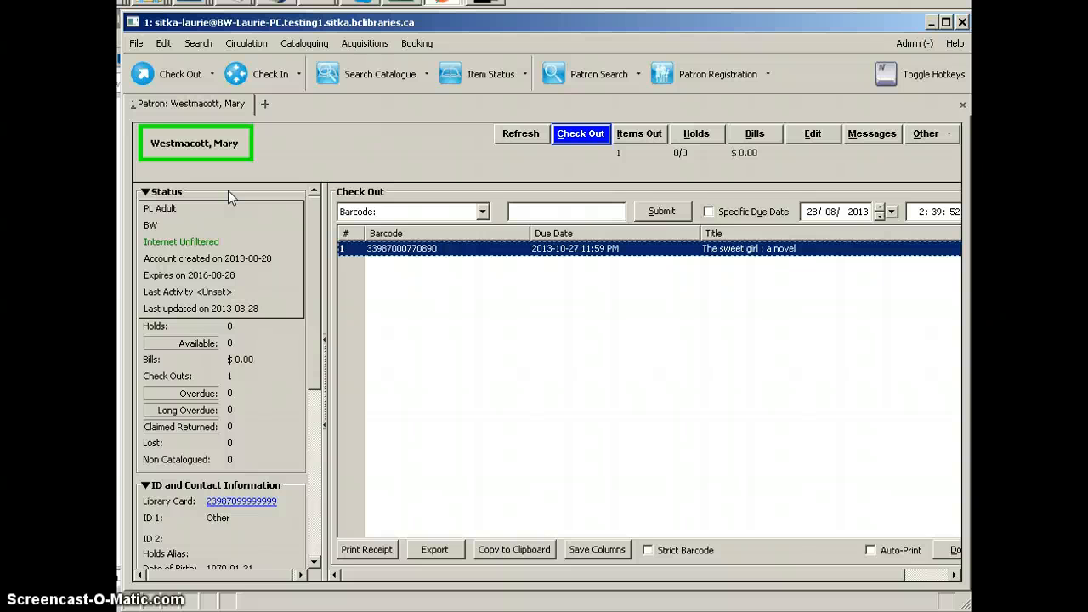
# Run a patron search in a new tab, limited to Sitka, using the beginnings of the patron's last and first names.
pyautogui.click(266, 105)
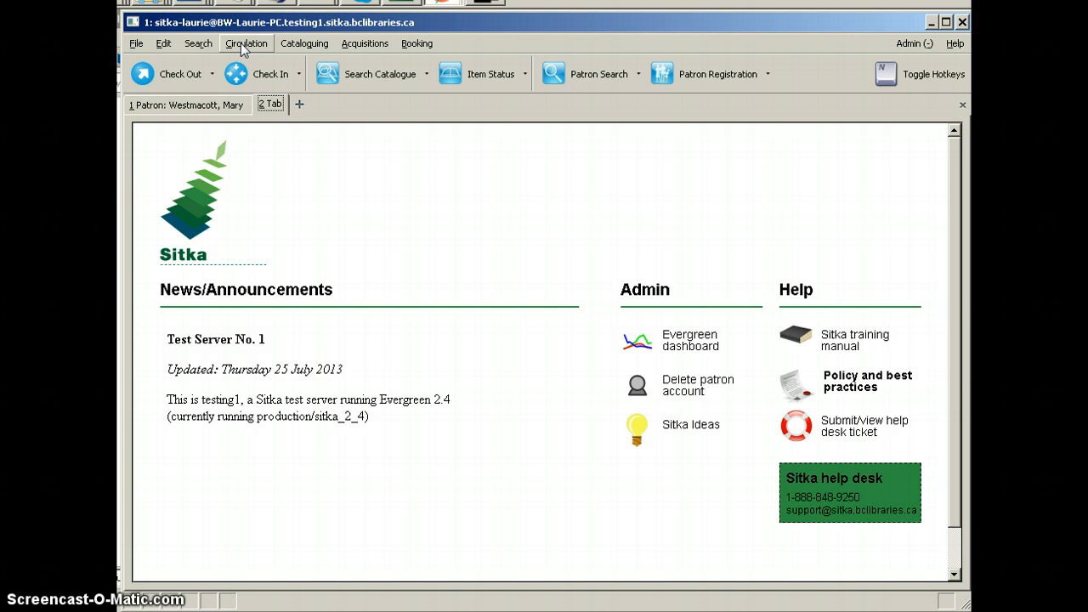
pyautogui.click(198, 44)
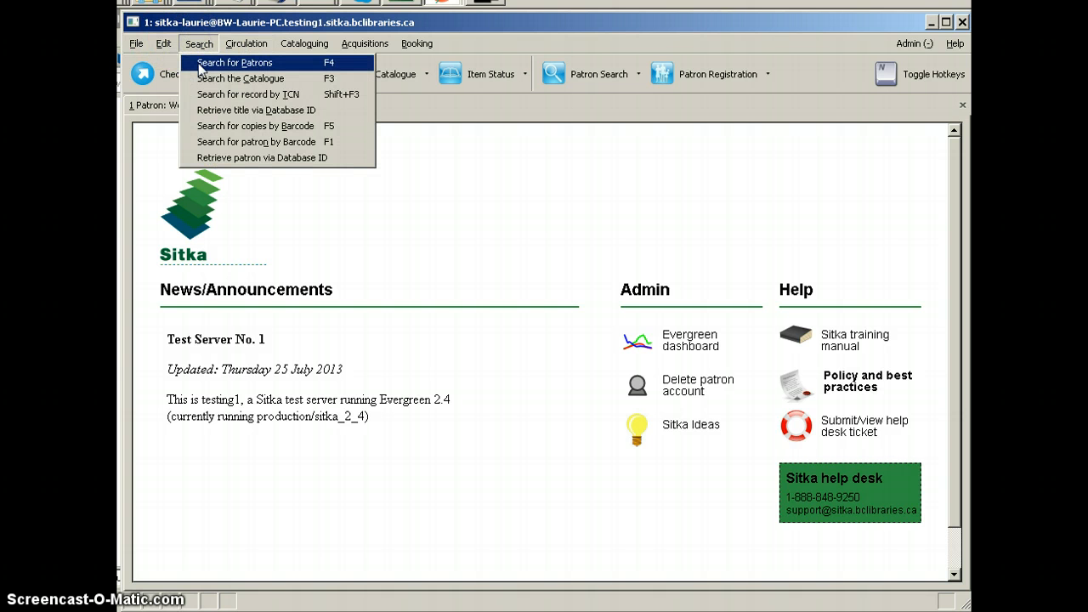
pyautogui.click(201, 63)
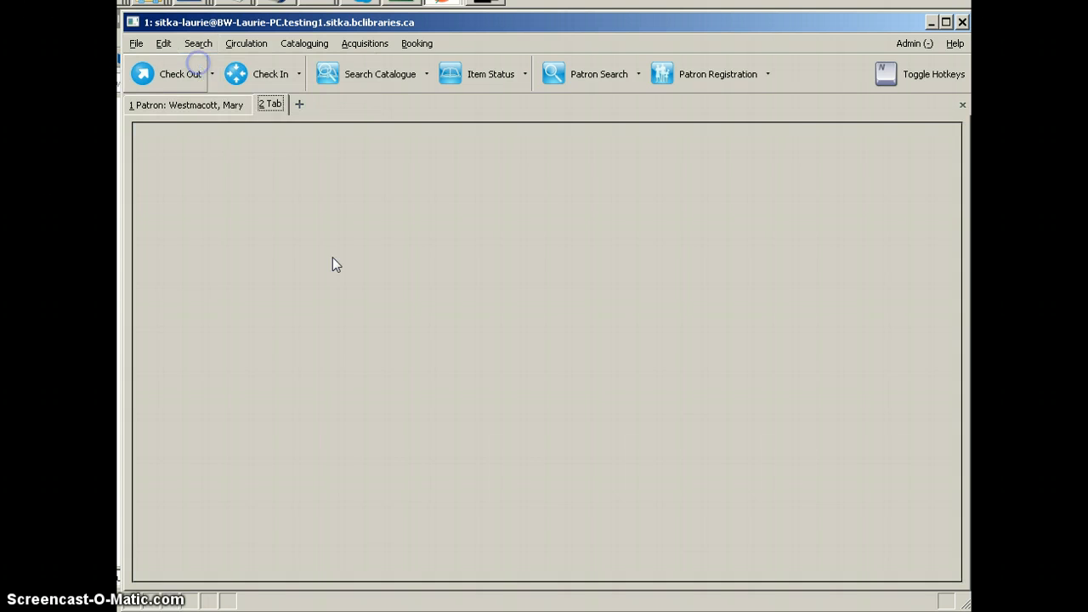
pyautogui.moveTo(323, 281); pyautogui.dragTo(511, 306)
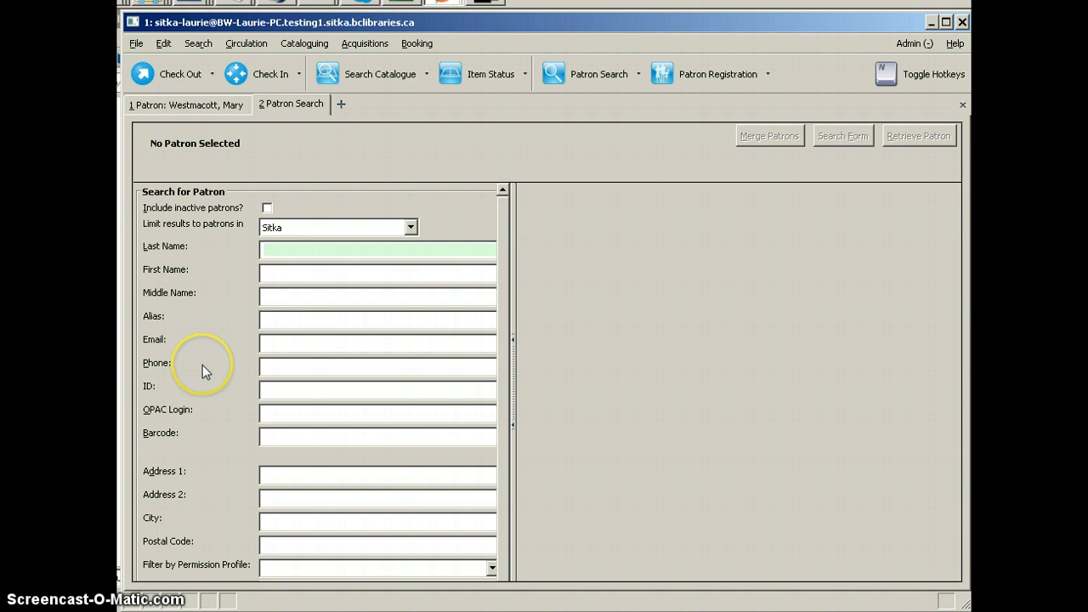
pyautogui.write('west')
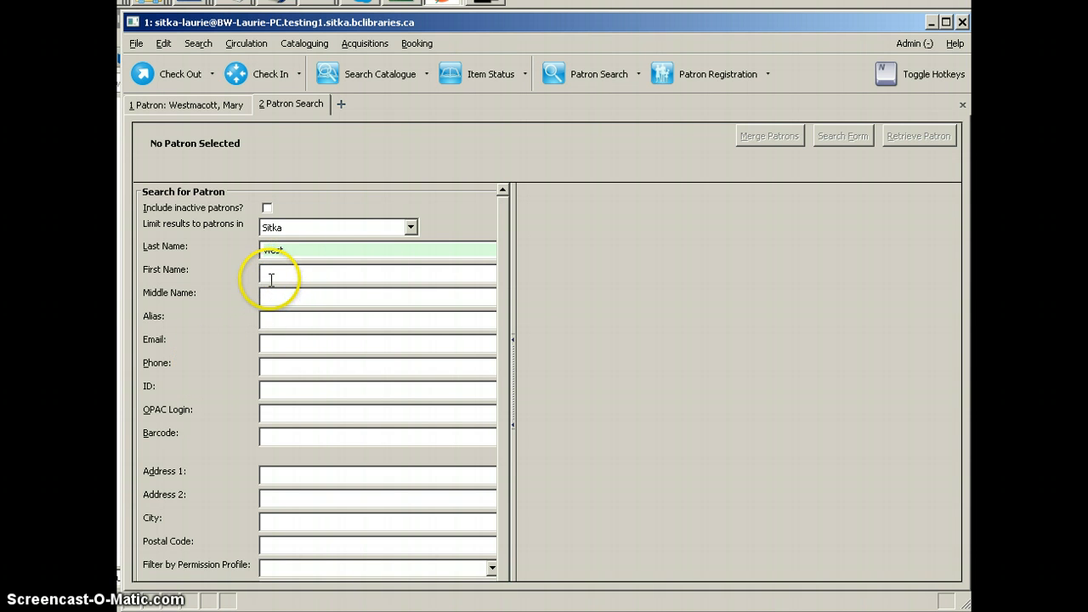
pyautogui.click(277, 272)
pyautogui.write('mar')
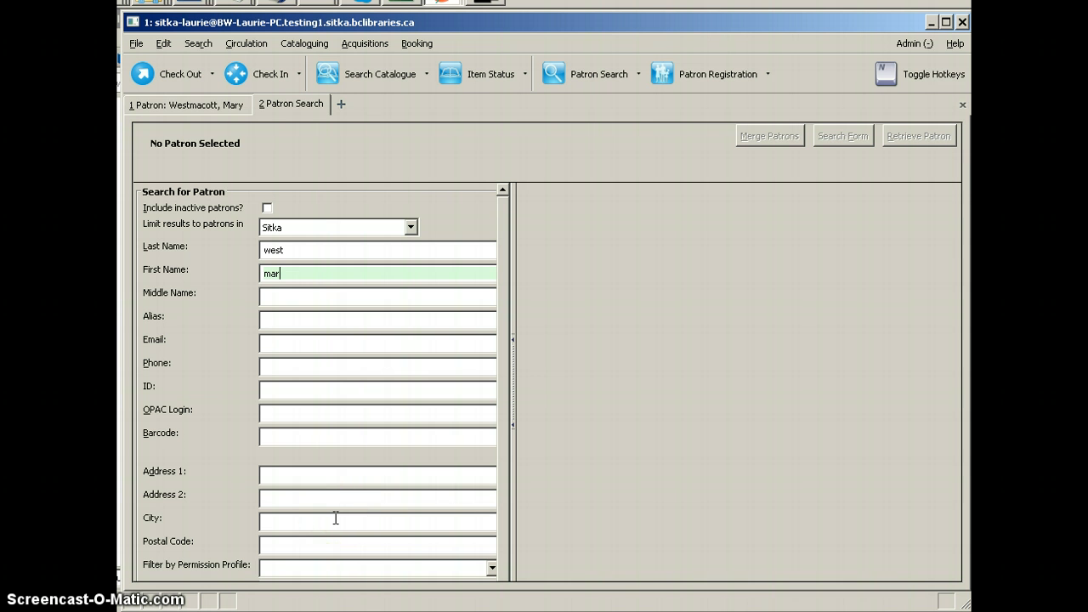
pyautogui.press('Return')
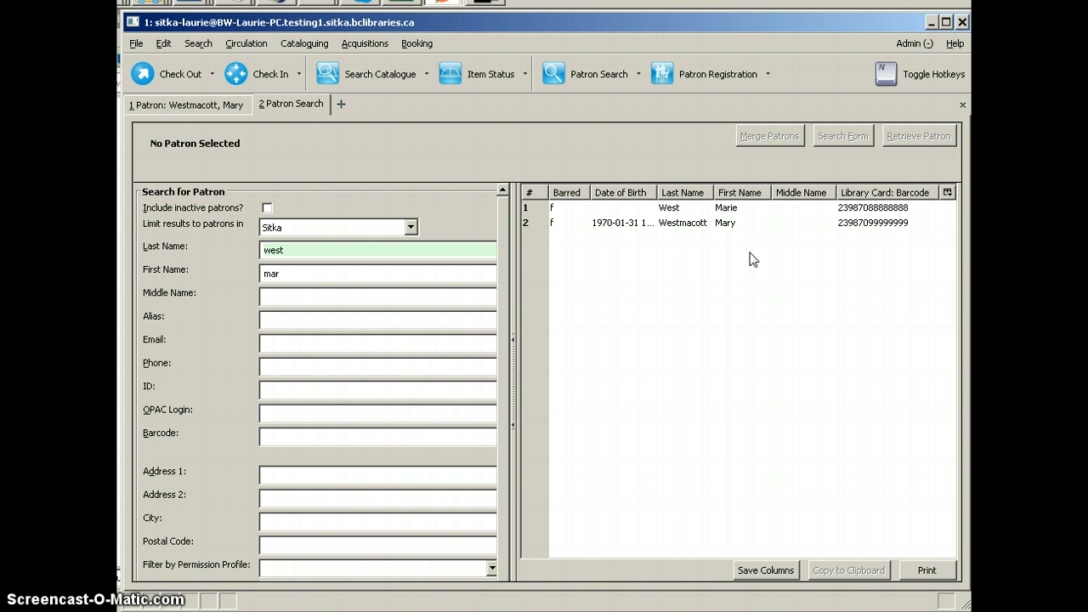
# Retrieve the record of the first patron in the search results and display that patron's items out.
pyautogui.click(721, 210)
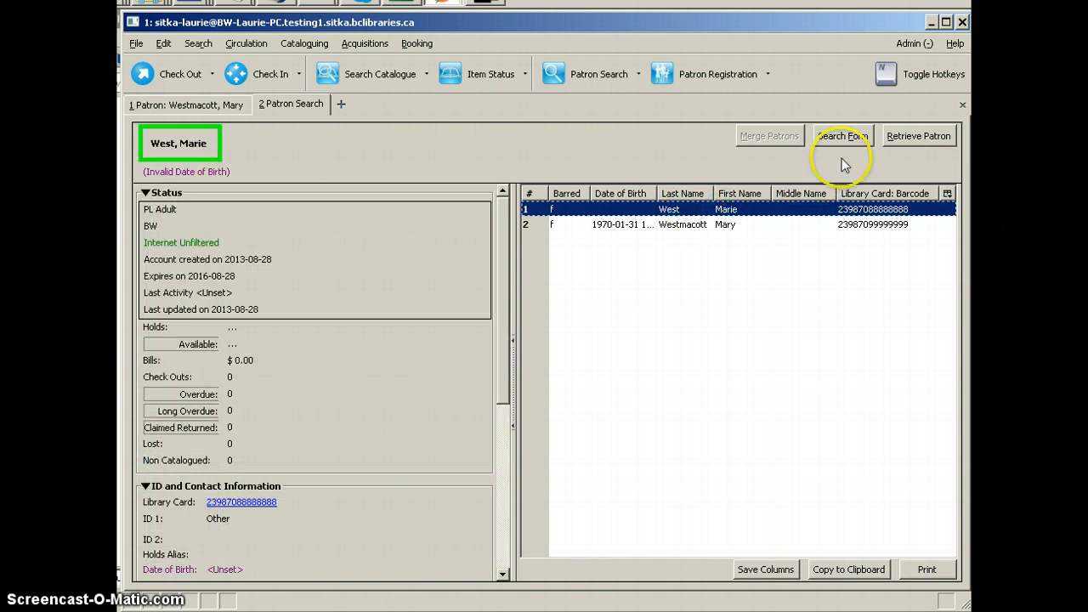
pyautogui.click(908, 139)
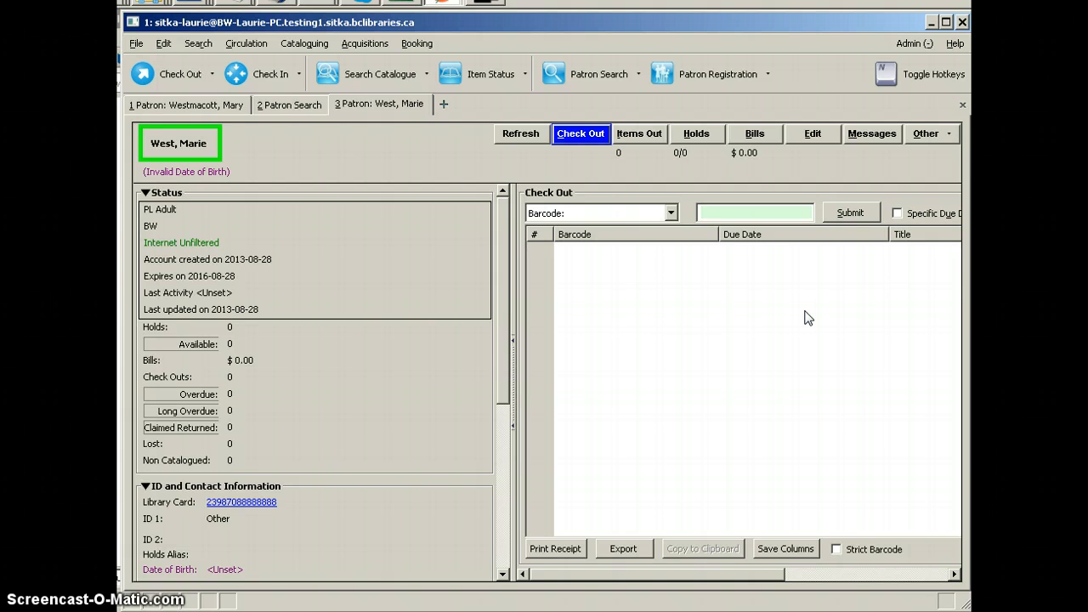
pyautogui.click(734, 215)
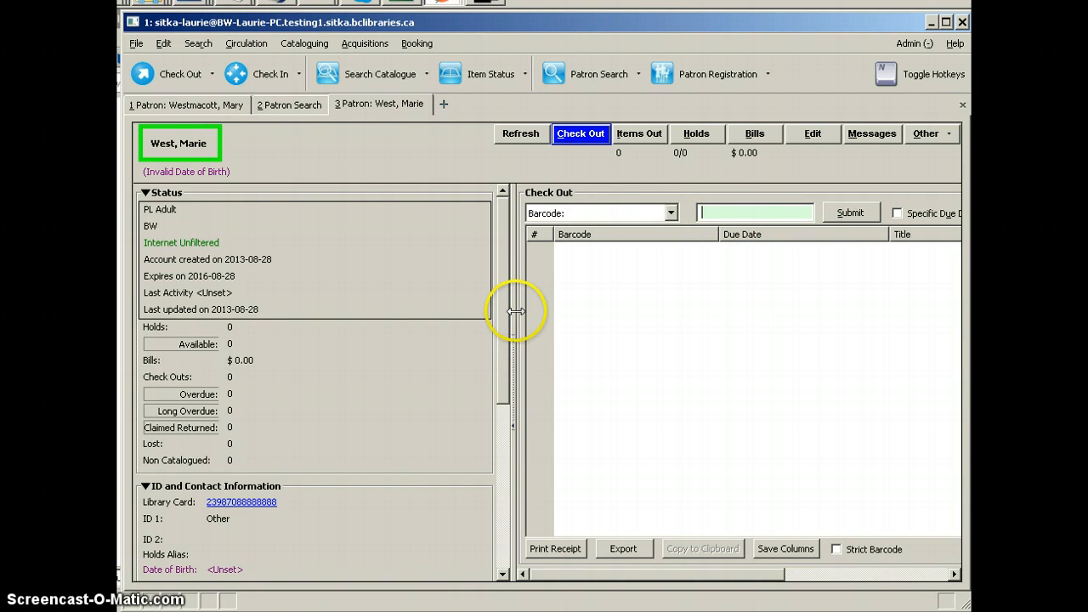
pyautogui.moveTo(516, 311); pyautogui.dragTo(328, 281)
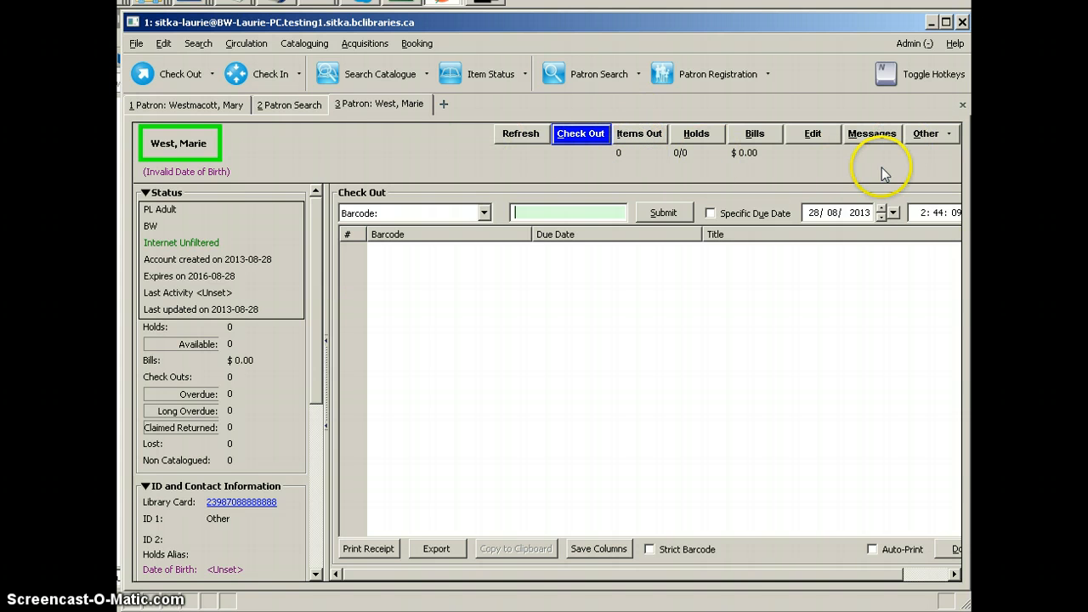
pyautogui.click(638, 134)
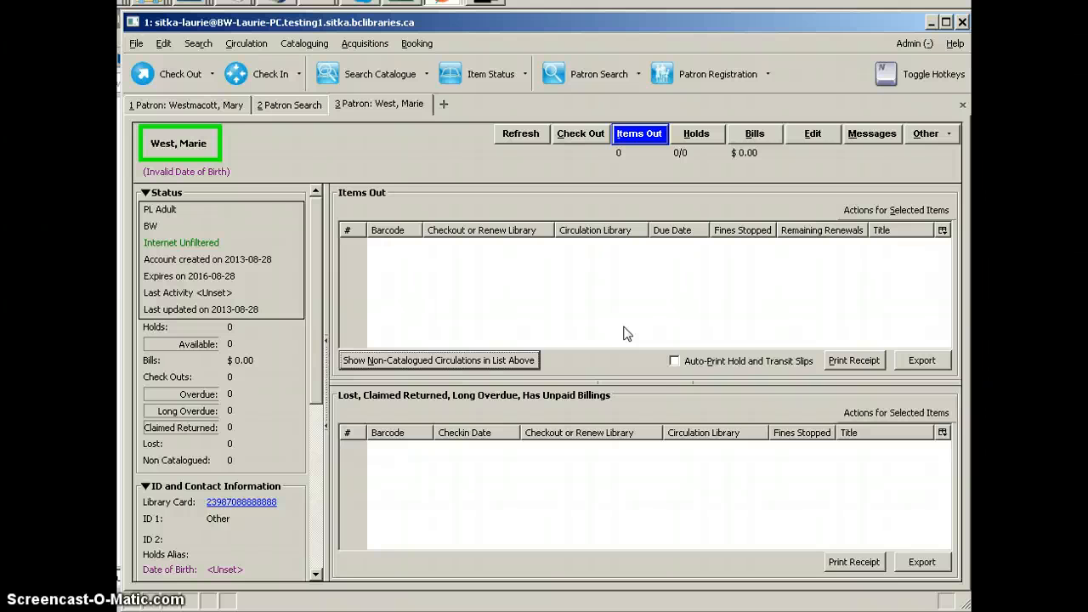
# Return to the patron search results, retrieve the second listed patron's record and display the items out.
pyautogui.click(290, 105)
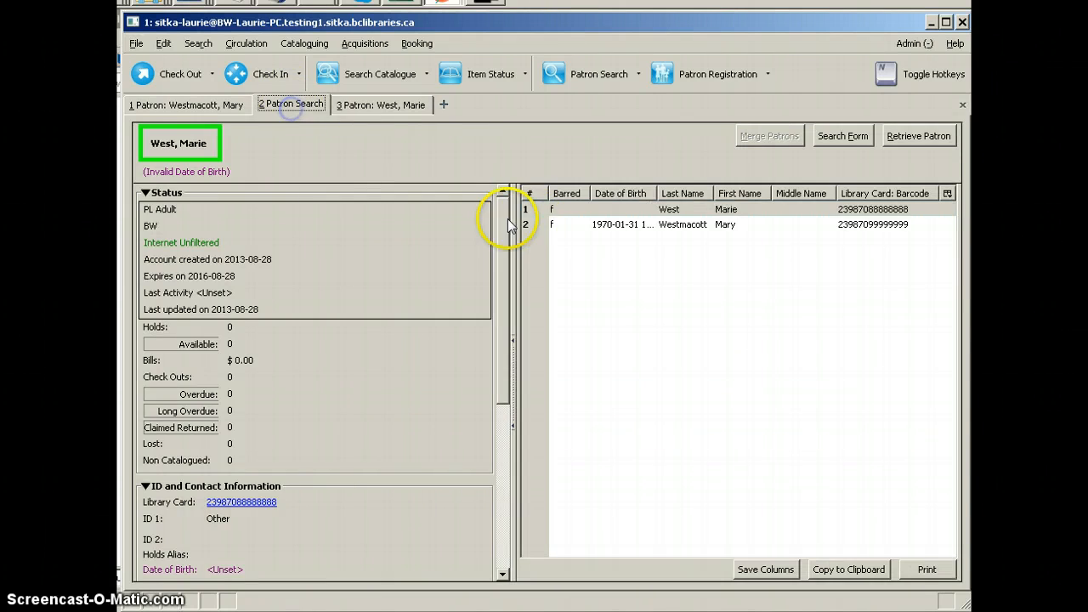
pyautogui.click(644, 226)
pyautogui.click(918, 136)
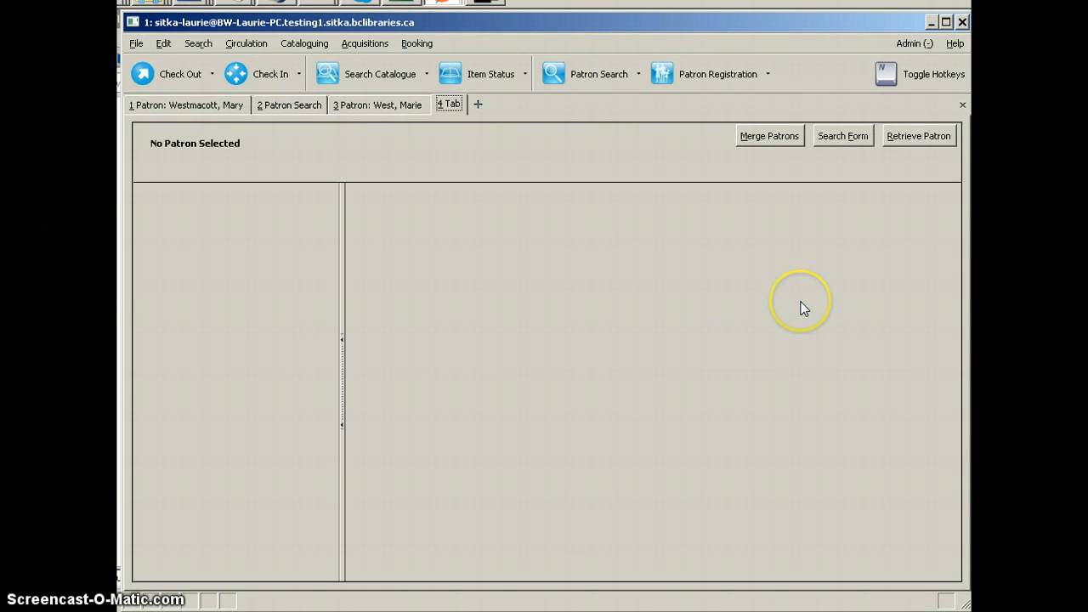
pyautogui.click(654, 138)
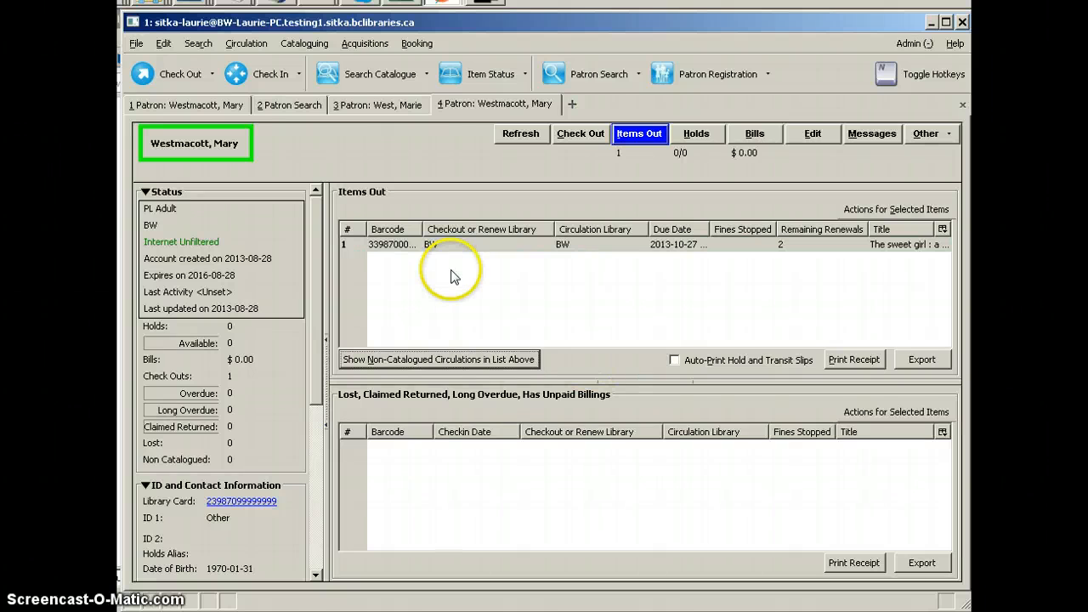
# Mark the checked-out item "The sweet girl : a novel" as lost by the patron.
pyautogui.rightClick(433, 247)
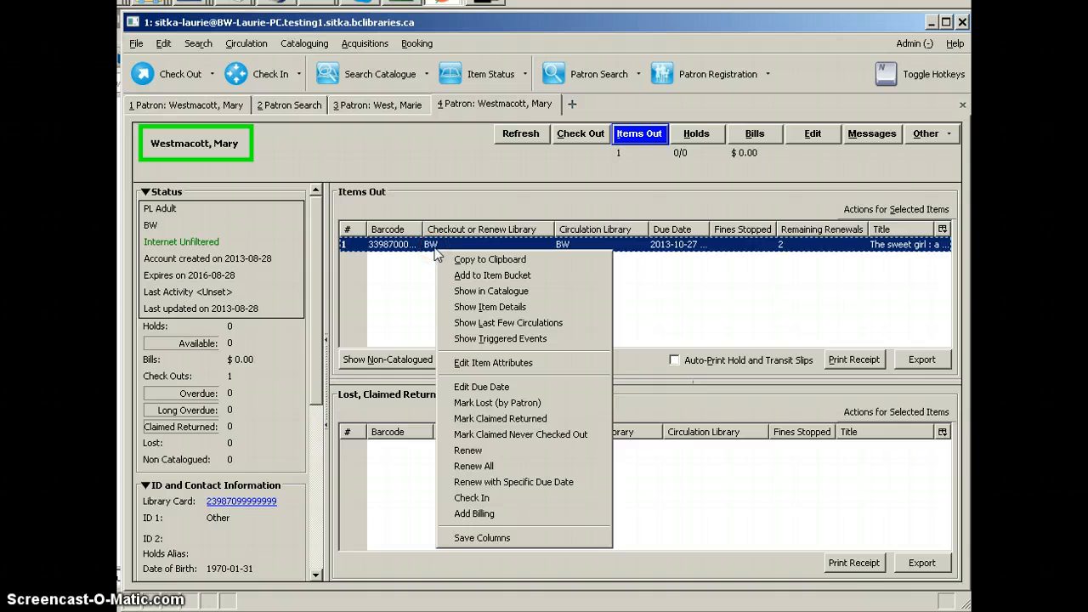
pyautogui.click(875, 212)
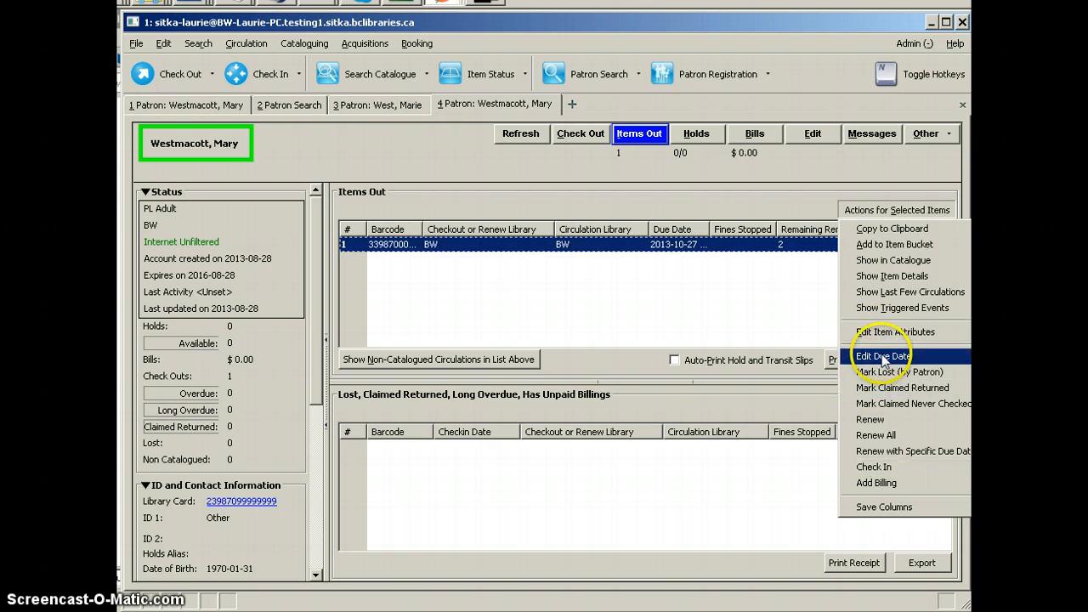
pyautogui.click(870, 487)
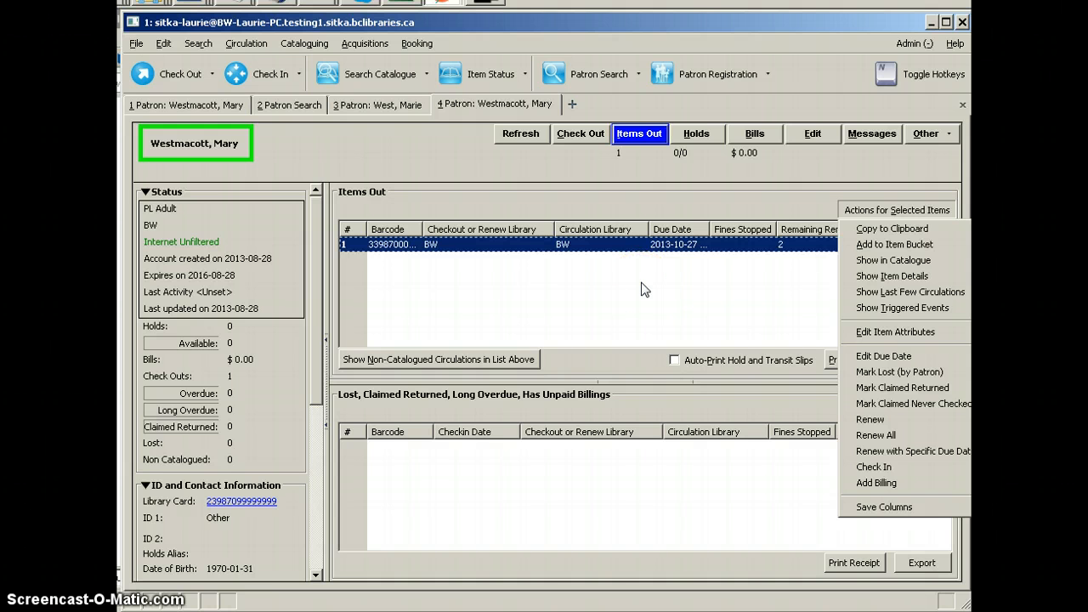
pyautogui.click(848, 391)
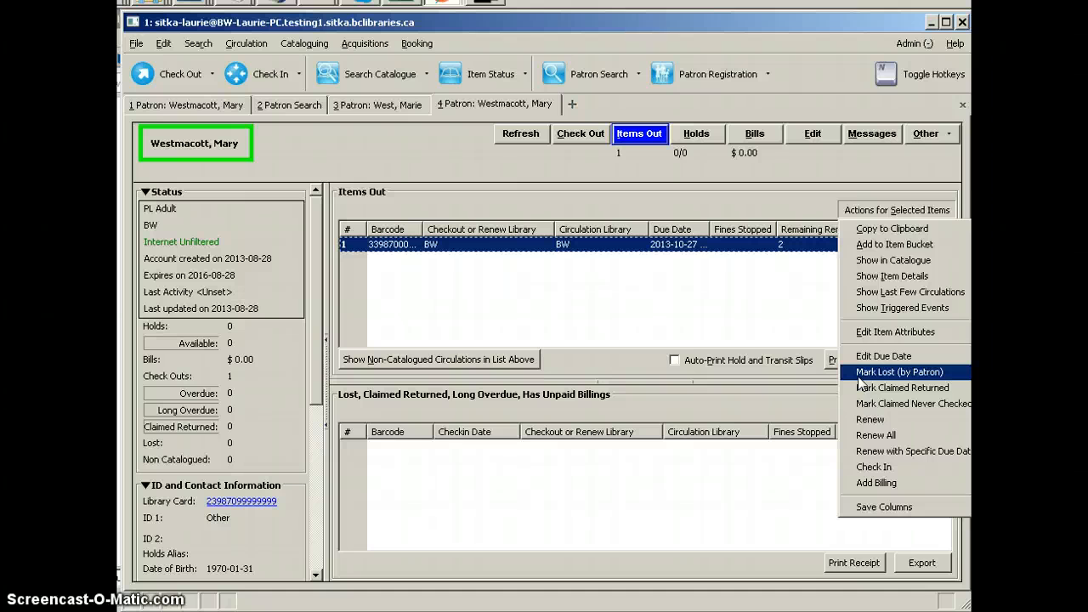
pyautogui.click(884, 372)
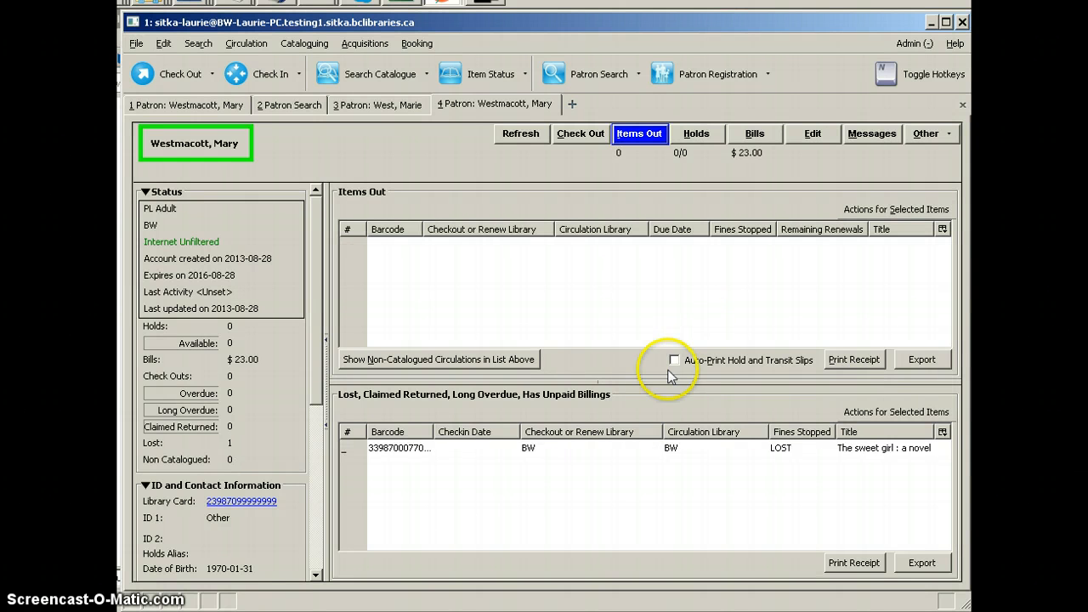
# Display the patron's bills and open the full details of the bill for "The sweet girl : a novel".
pyautogui.click(642, 478)
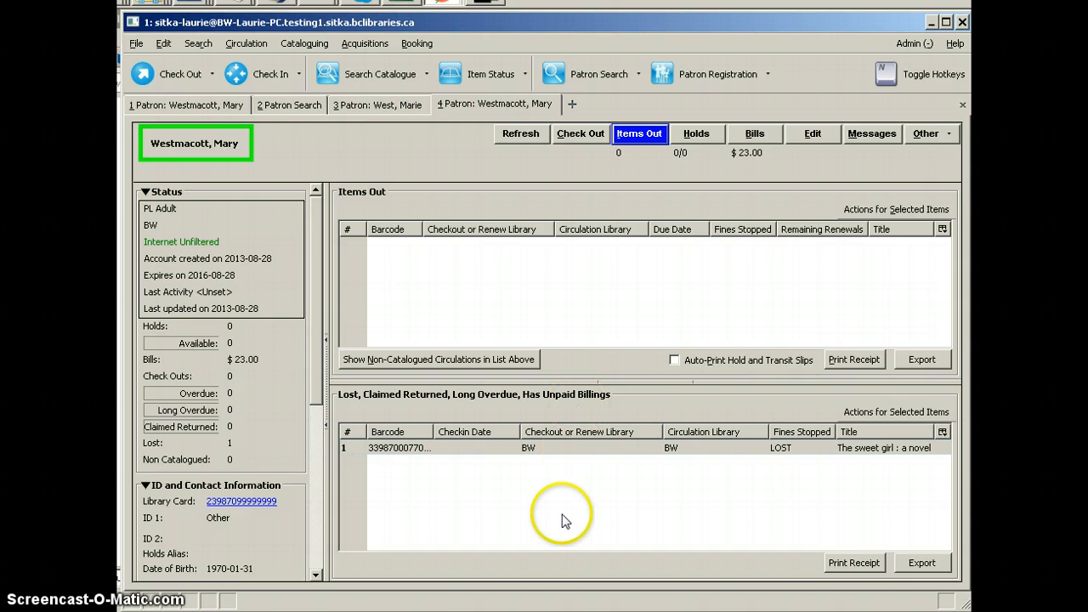
pyautogui.click(756, 134)
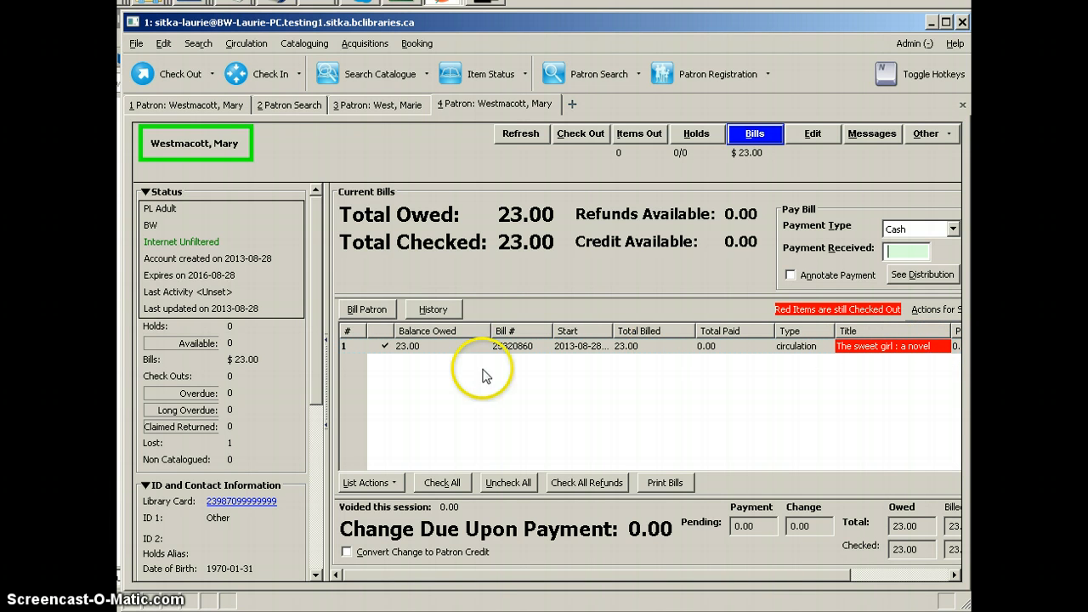
pyautogui.click(414, 346)
pyautogui.rightClick(416, 349)
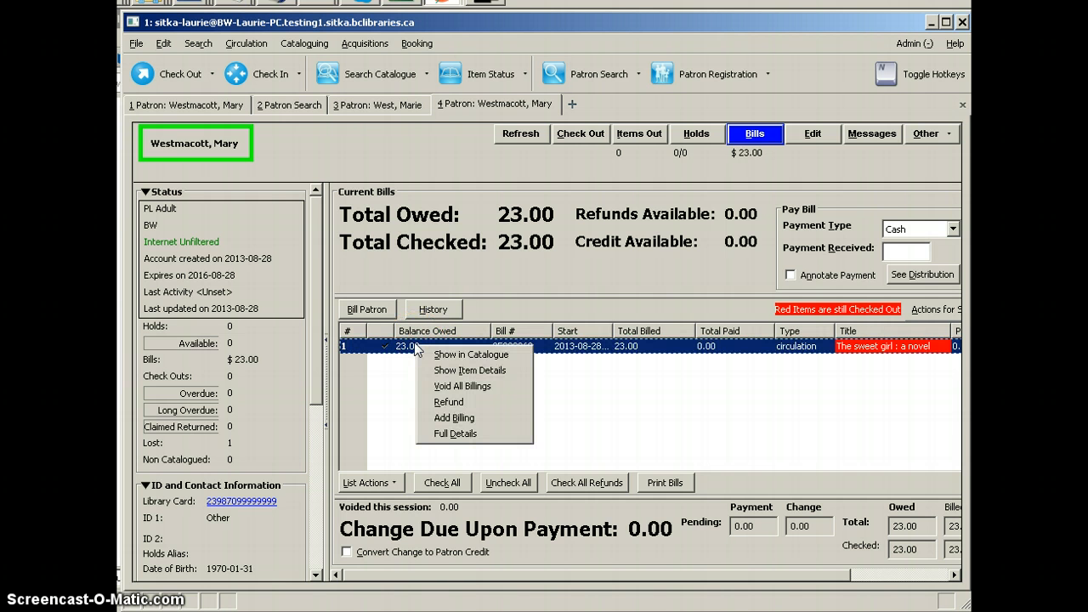
pyautogui.click(449, 434)
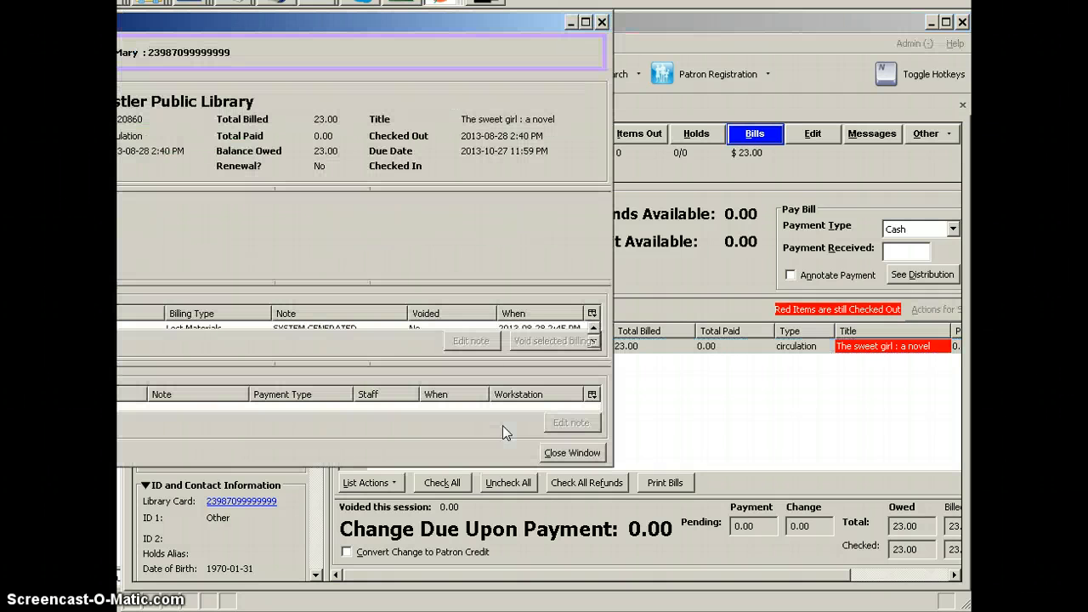
# Move and enlarge the bill details window to examine the individual lost-item charges, and close it.
pyautogui.moveTo(280, 25); pyautogui.dragTo(435, 40)
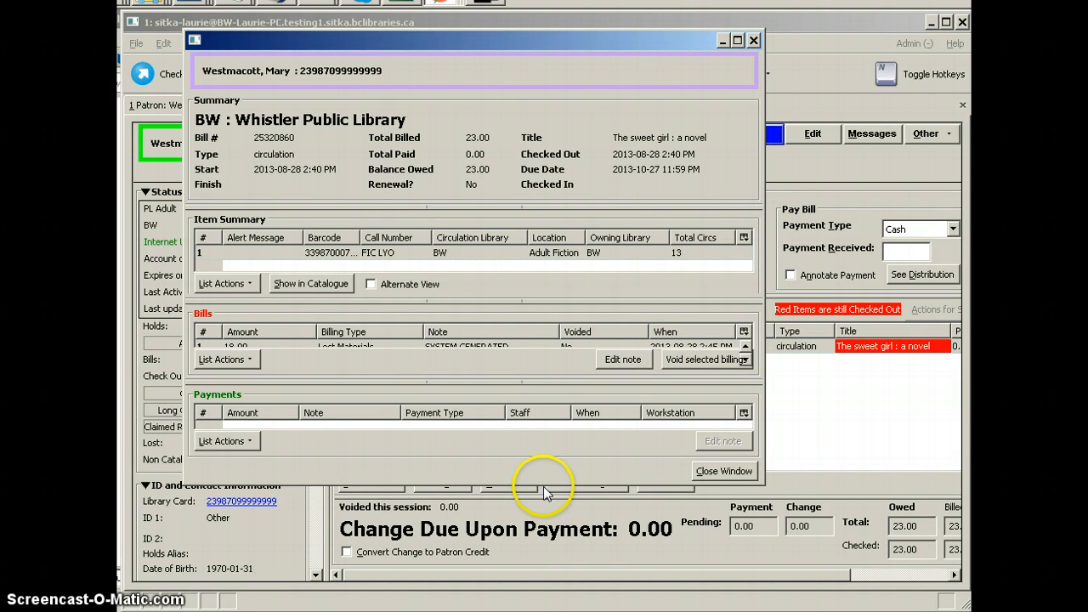
pyautogui.moveTo(543, 486); pyautogui.dragTo(541, 566)
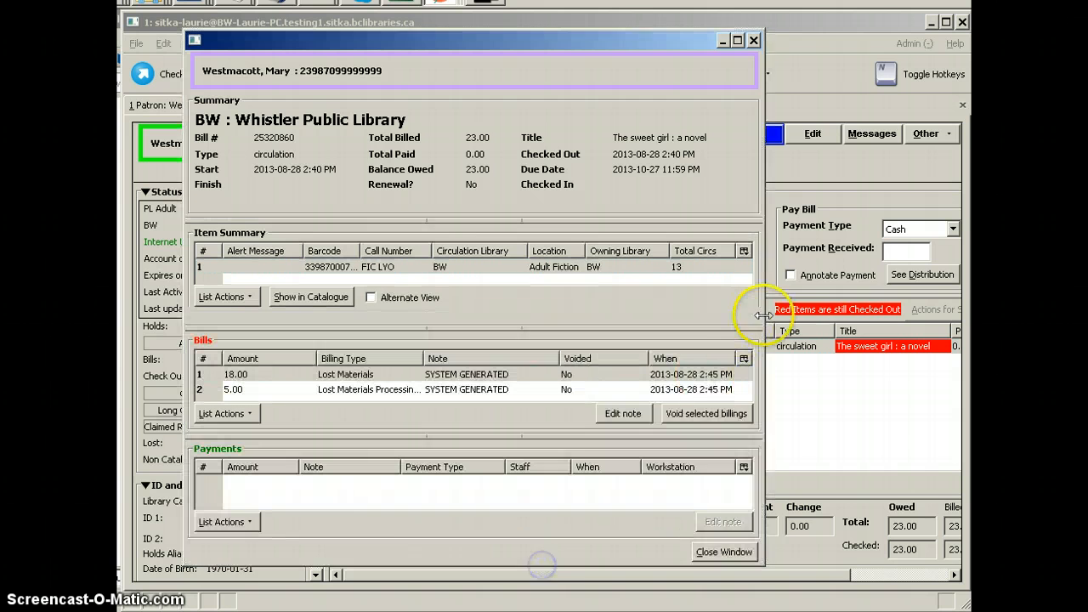
pyautogui.moveTo(763, 315); pyautogui.dragTo(891, 317)
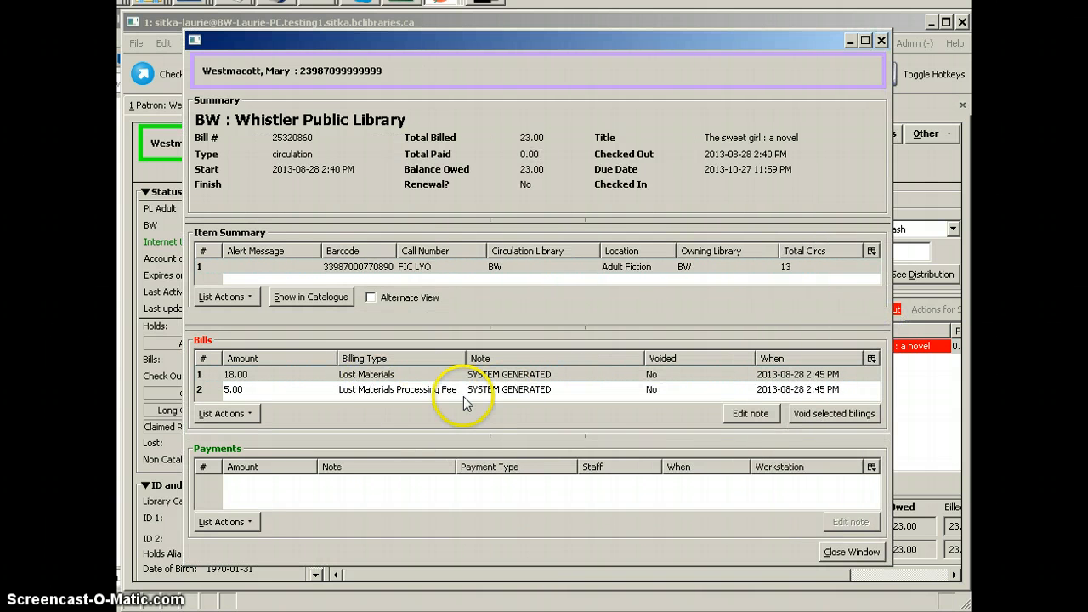
pyautogui.click(247, 400)
pyautogui.click(879, 39)
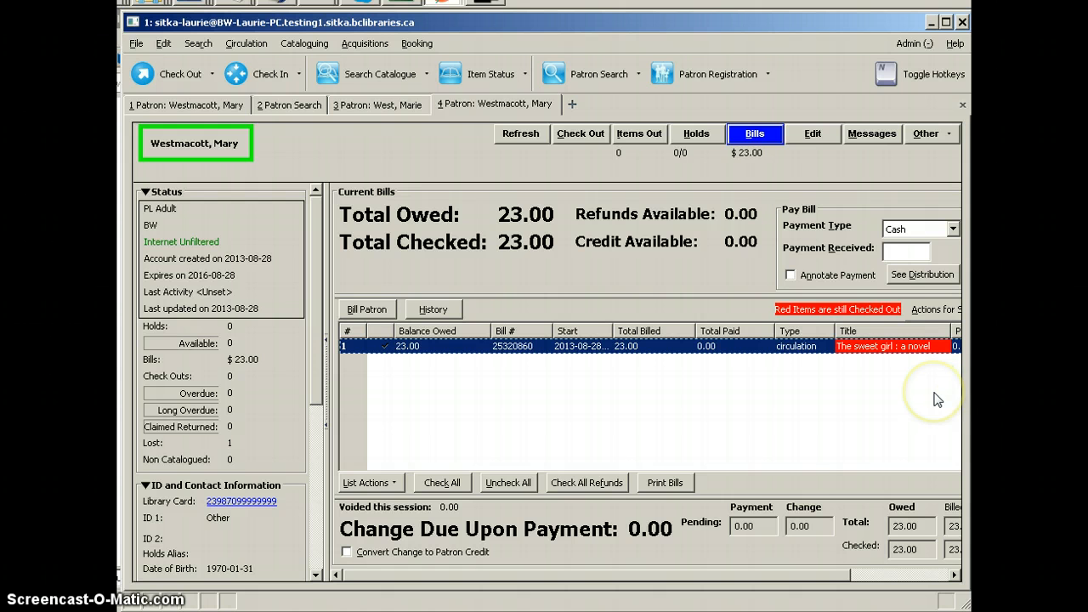
# Apply a cash payment of 23.00 to the patron's bill, narrowing the patron summary to reach the payment controls.
pyautogui.click(897, 254)
pyautogui.write('23.00')
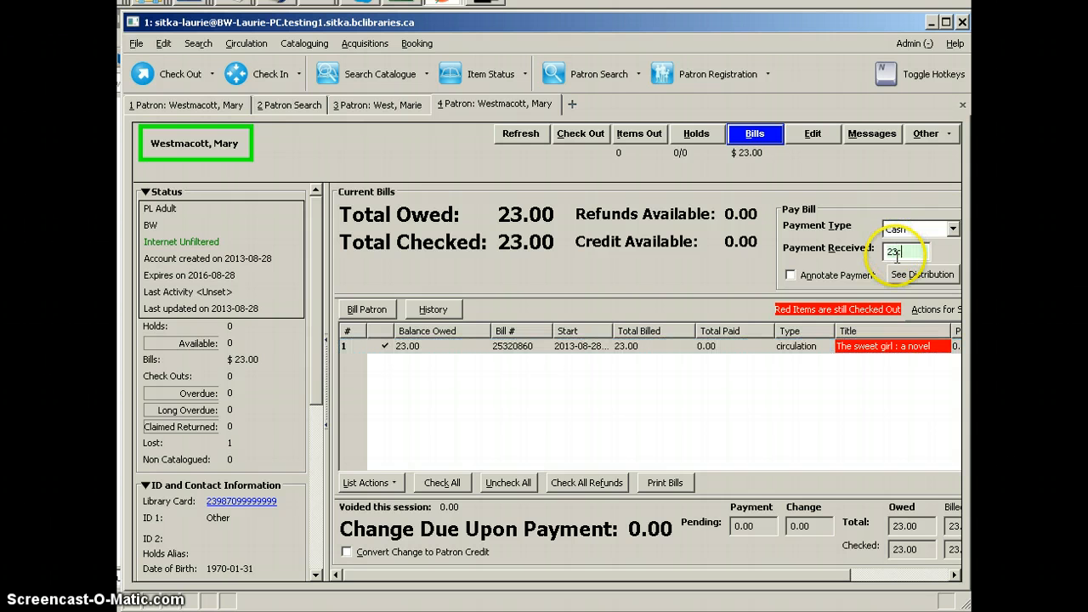
pyautogui.click(909, 281)
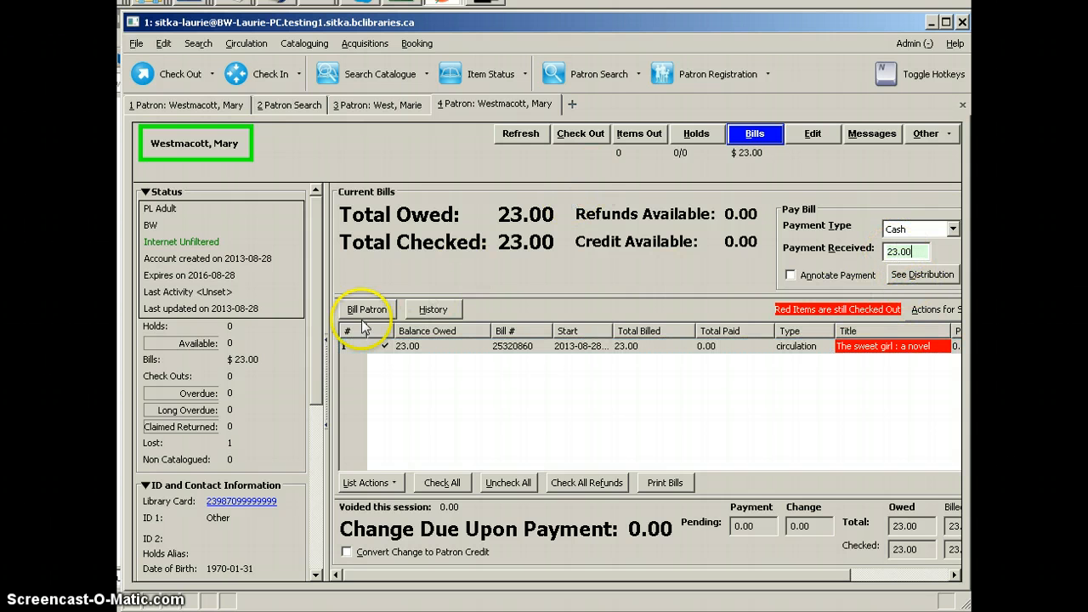
pyautogui.moveTo(247, 314); pyautogui.dragTo(226, 315)
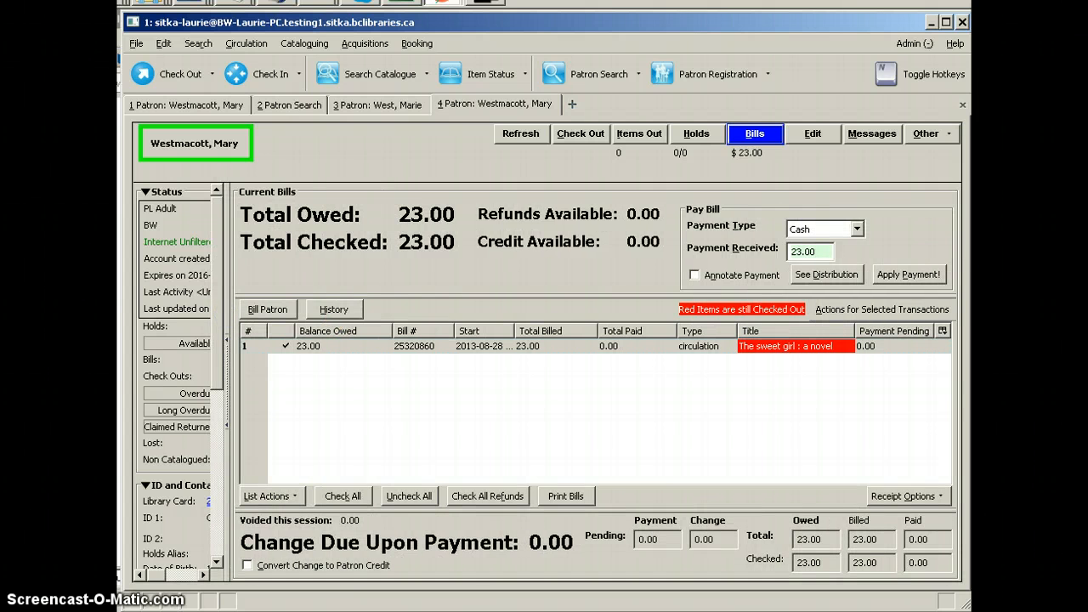
pyautogui.click(905, 273)
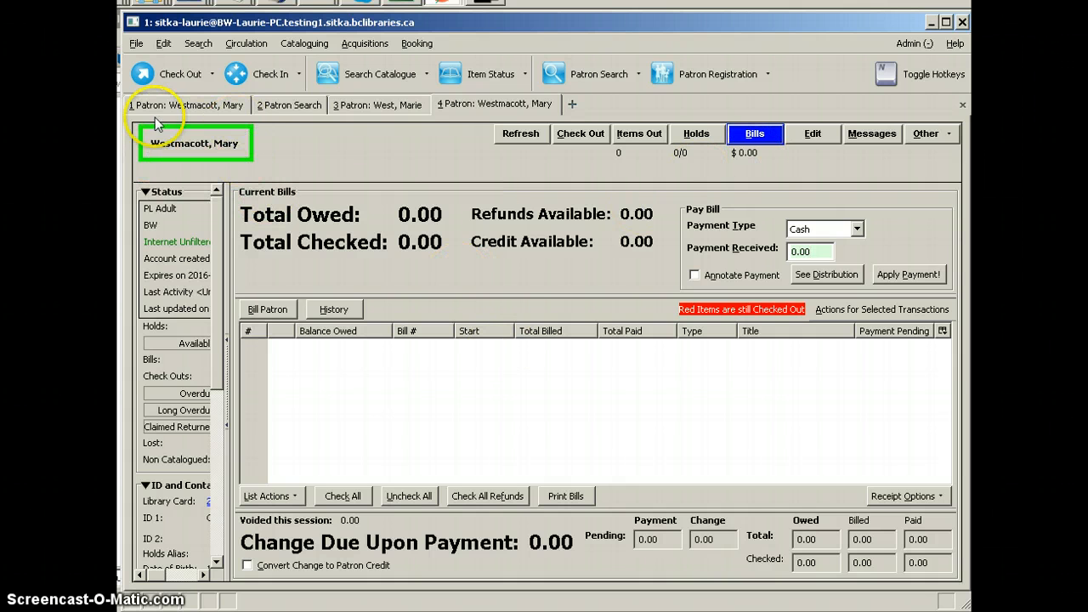
pyautogui.moveTo(228, 166)
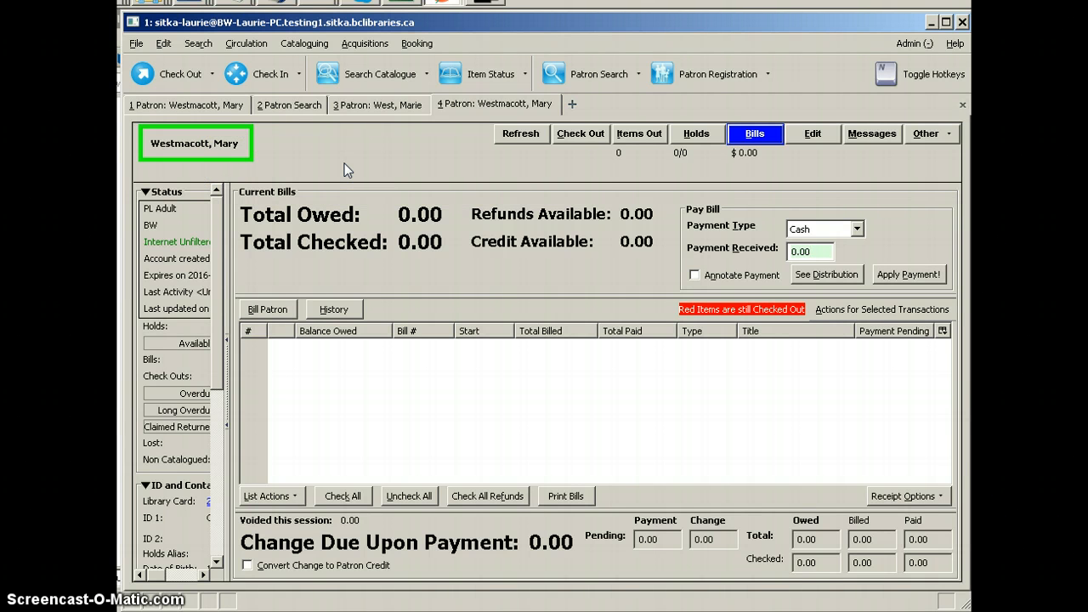
pyautogui.press('Return')
pyautogui.click(538, 338)
# Open the patron's registration record for editing, widen the patron summary, and review the registration fields.
pyautogui.click(813, 136)
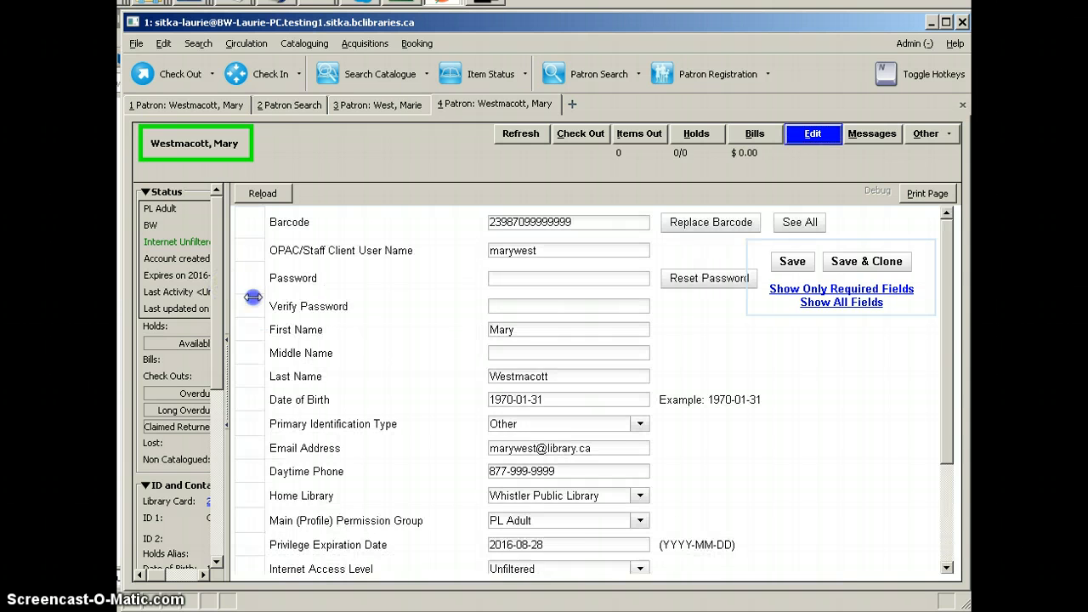
pyautogui.moveTo(224, 300); pyautogui.dragTo(279, 304)
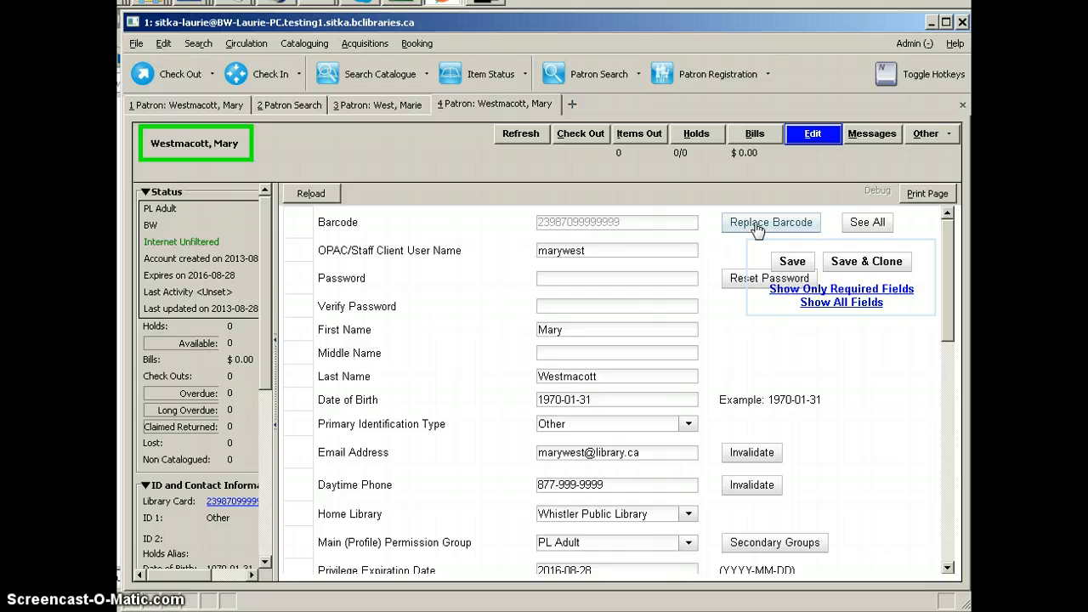
pyautogui.click(562, 254)
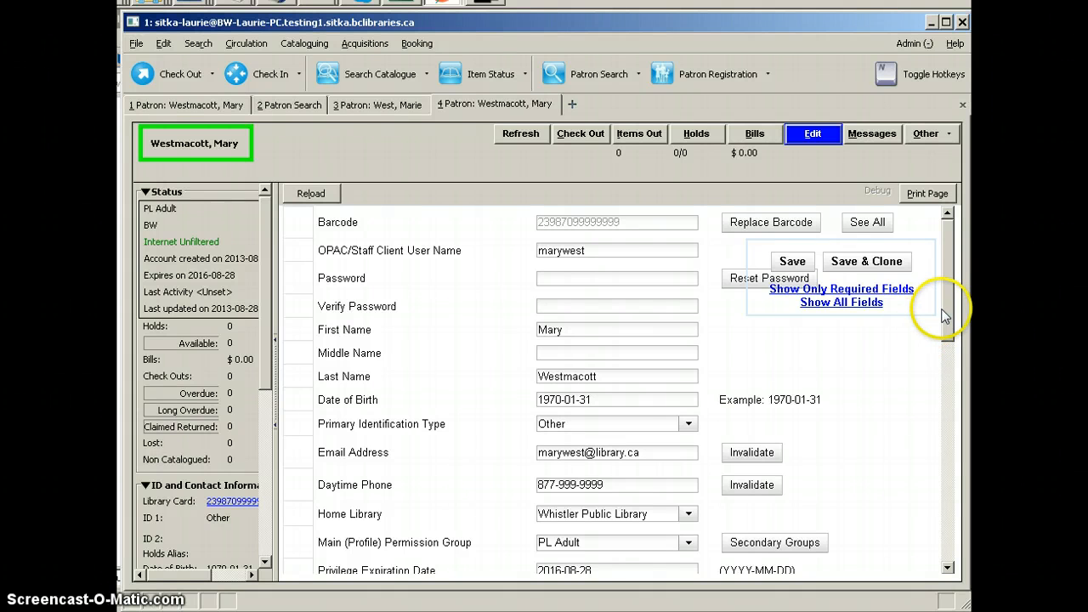
pyautogui.click(949, 383)
pyautogui.click(953, 274)
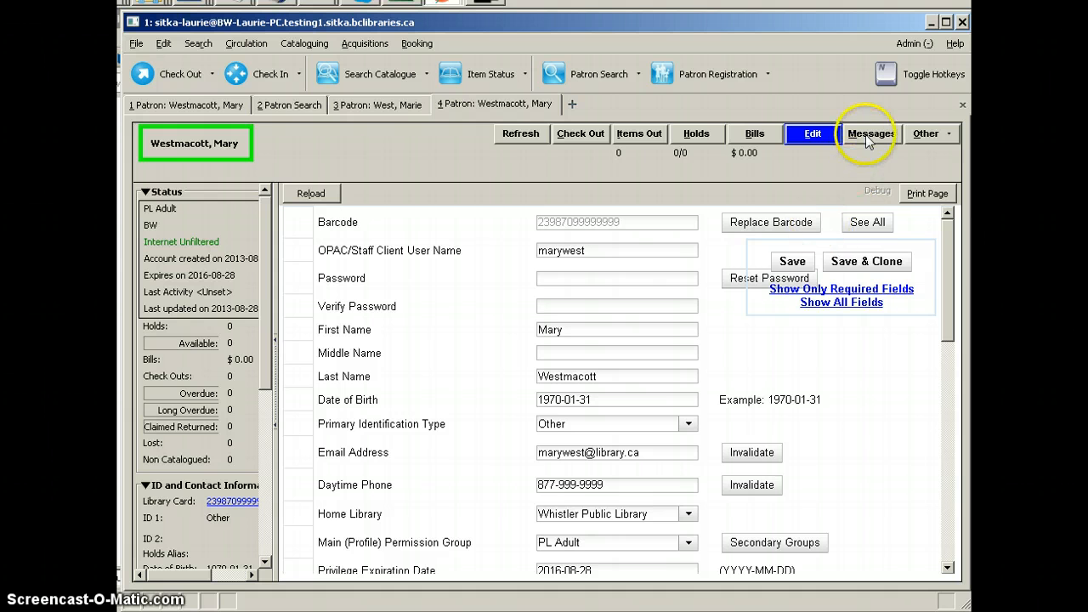
# Start a new note on the patron's record titled "Left Umbrella" and make it visible to the patron.
pyautogui.click(926, 135)
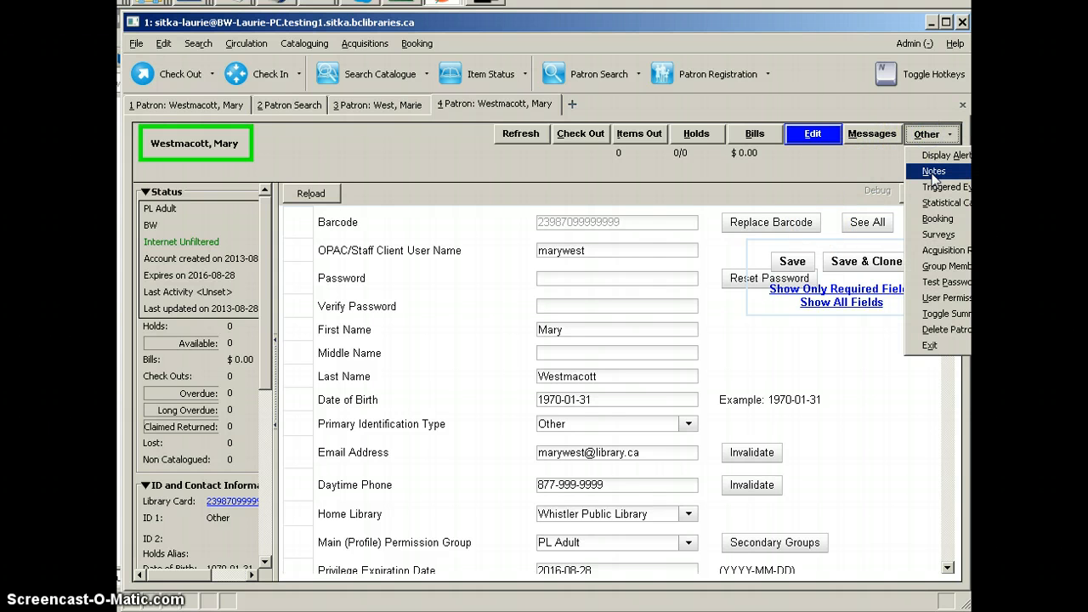
pyautogui.click(934, 173)
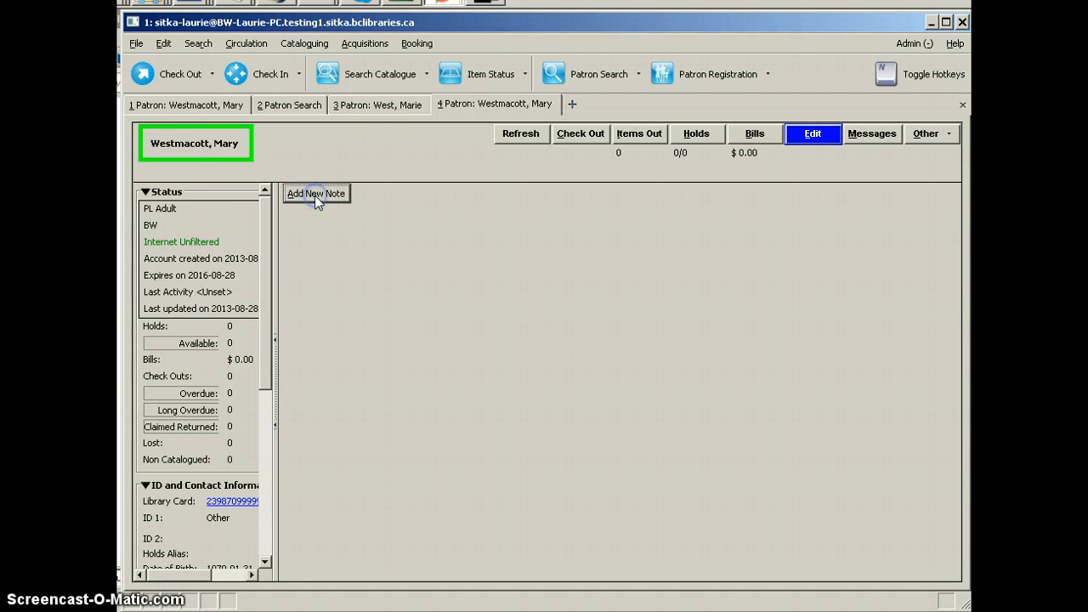
pyautogui.click(314, 195)
pyautogui.moveTo(227, 19); pyautogui.dragTo(404, 43)
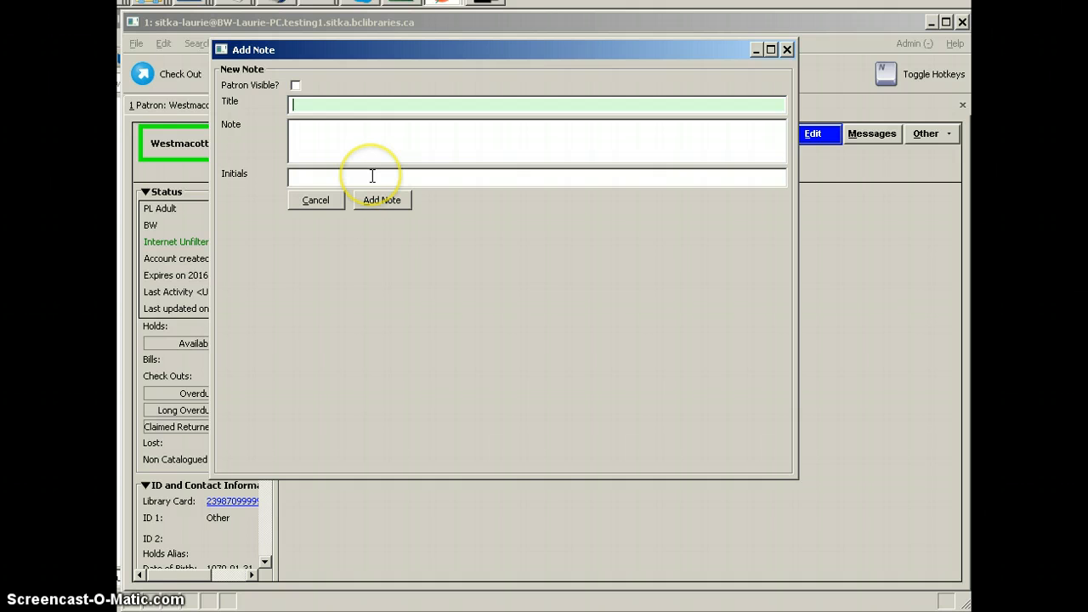
pyautogui.write('Left Umbrel')
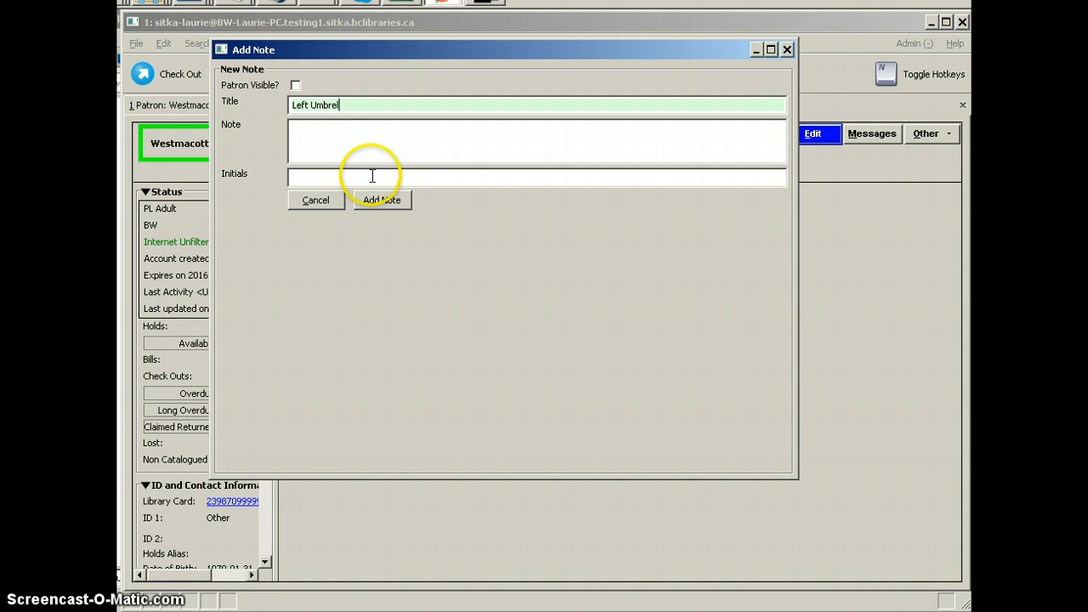
pyautogui.write('la')
pyautogui.click(295, 85)
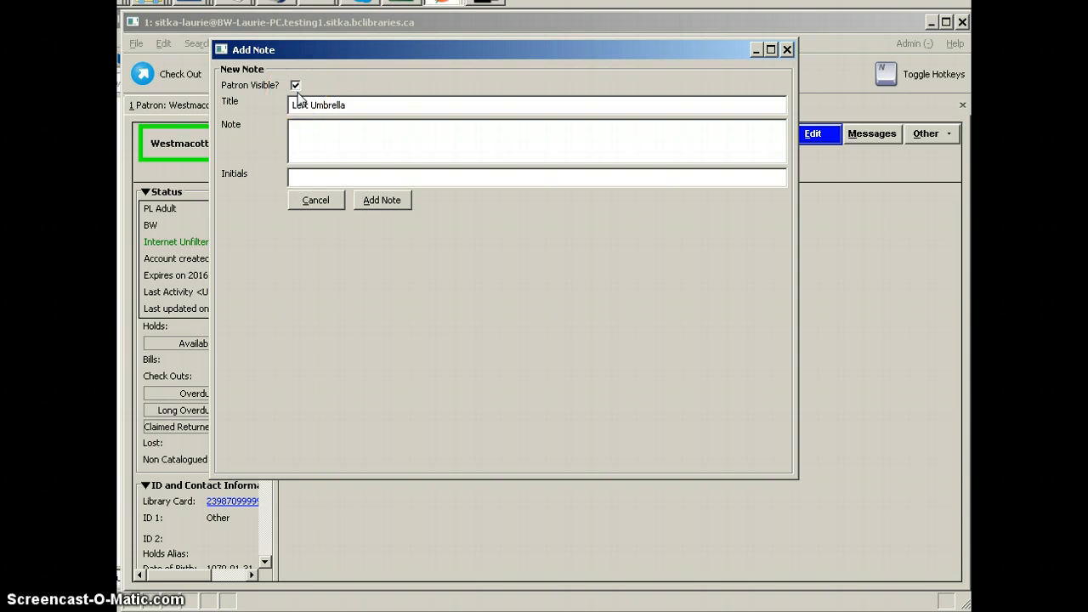
# Enter the note text "Left on chair on Aug 20, 2013" with the staff member's initials, and add the note.
pyautogui.click(311, 134)
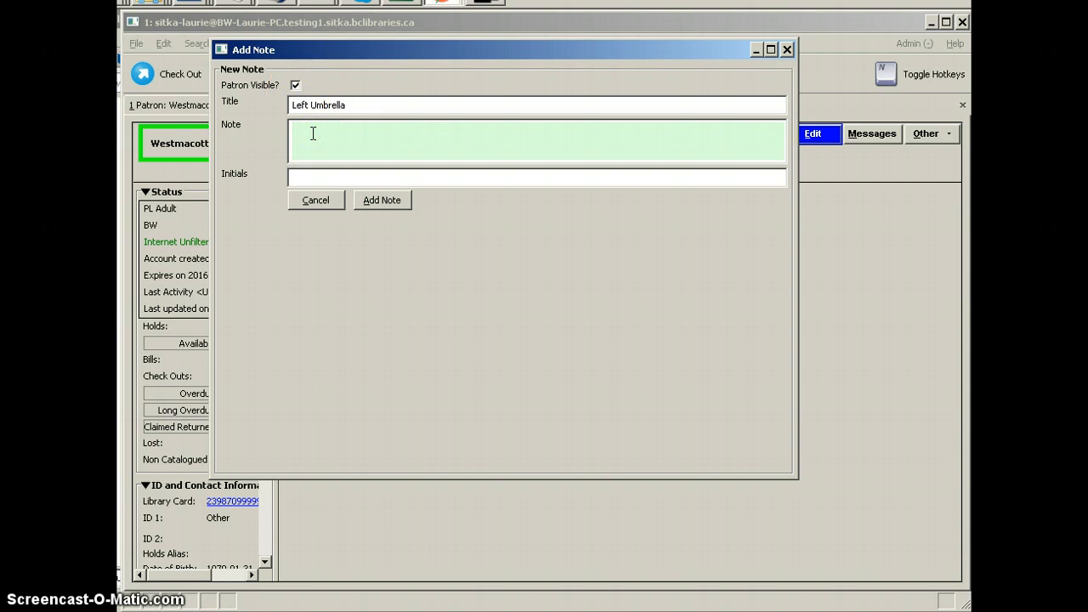
pyautogui.write('Left un chari')
pyautogui.press('BackSpace')
pyautogui.press('BackSpace')
pyautogui.write('ir on A')
pyautogui.write('ug 20,')
pyautogui.write(' 200')
pyautogui.write('13')
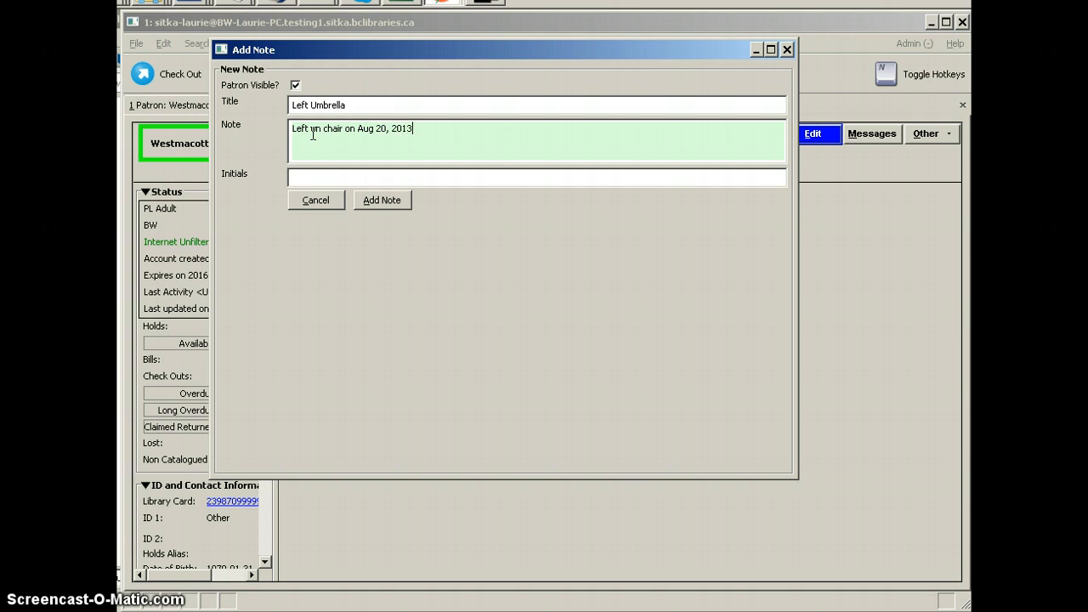
pyautogui.click(306, 177)
pyautogui.write('ld')
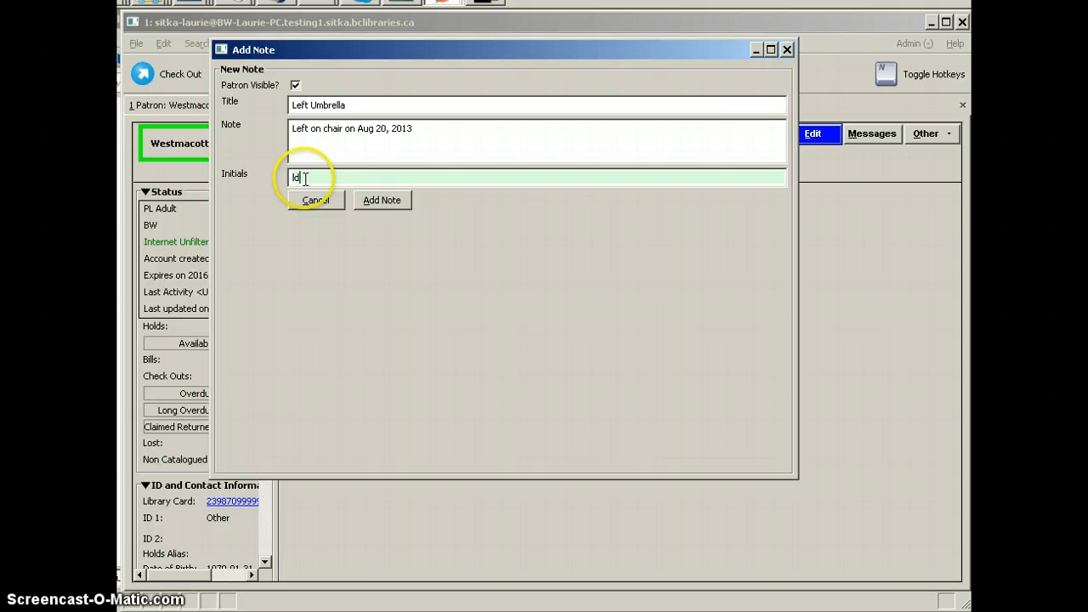
pyautogui.click(385, 201)
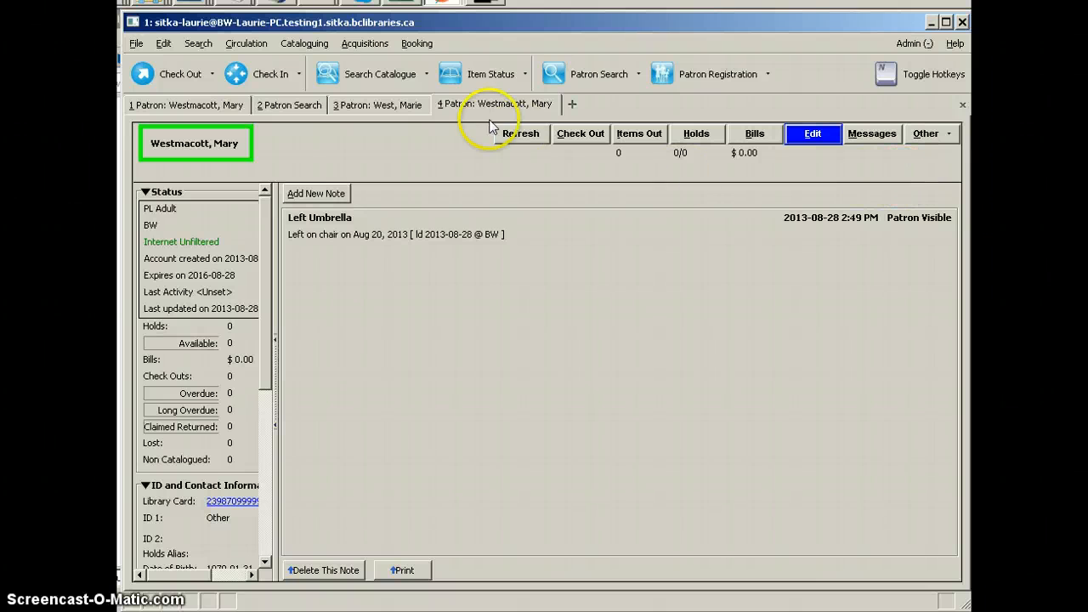
# Refresh the patron's record and view the saved note through the notes alert below the patron's name.
pyautogui.click(522, 136)
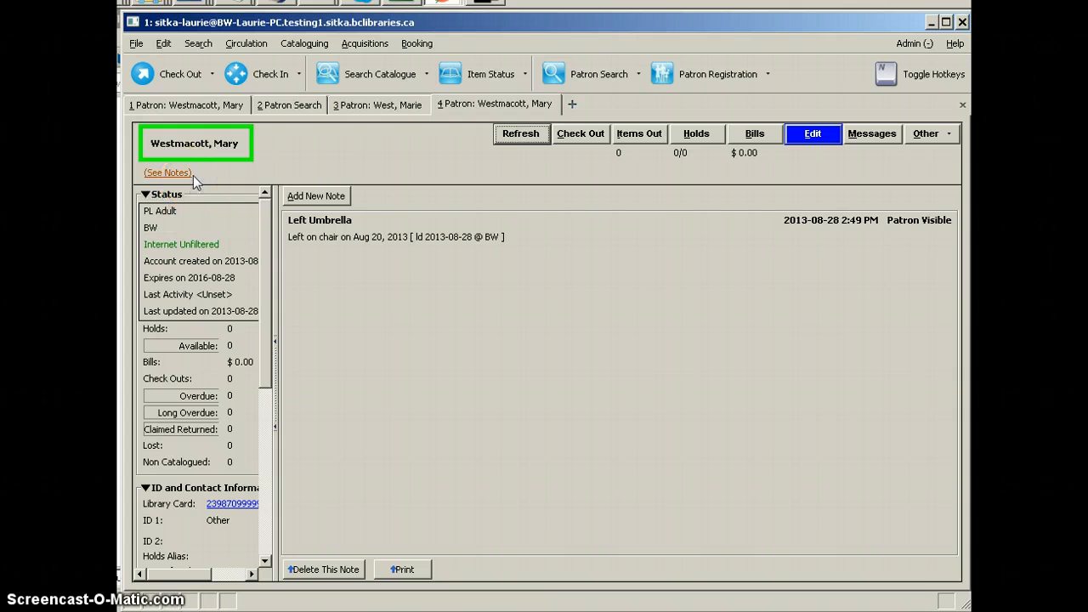
pyautogui.click(180, 173)
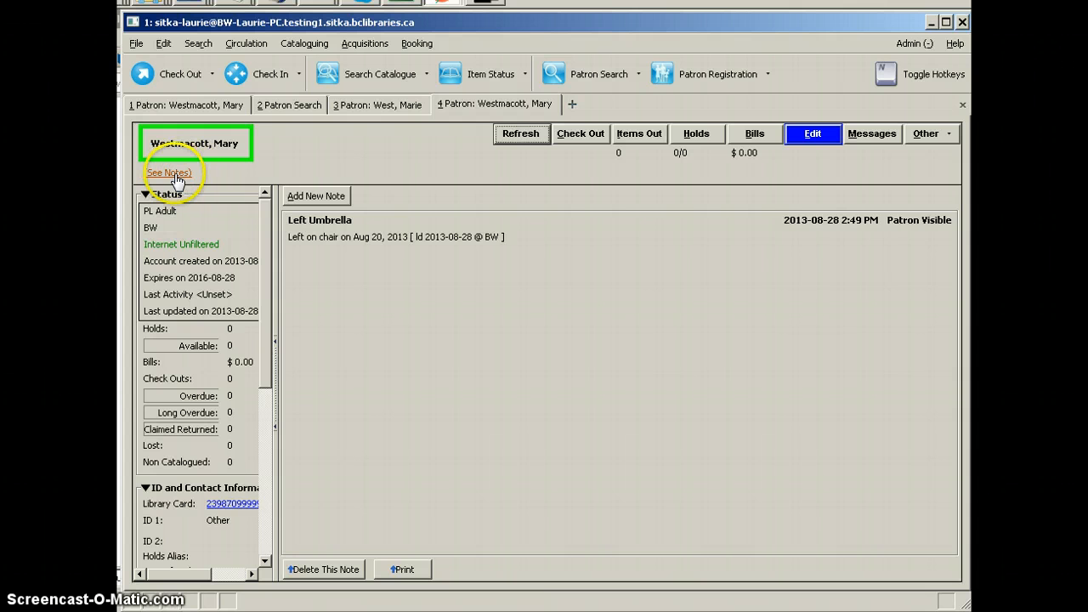
pyautogui.click(323, 252)
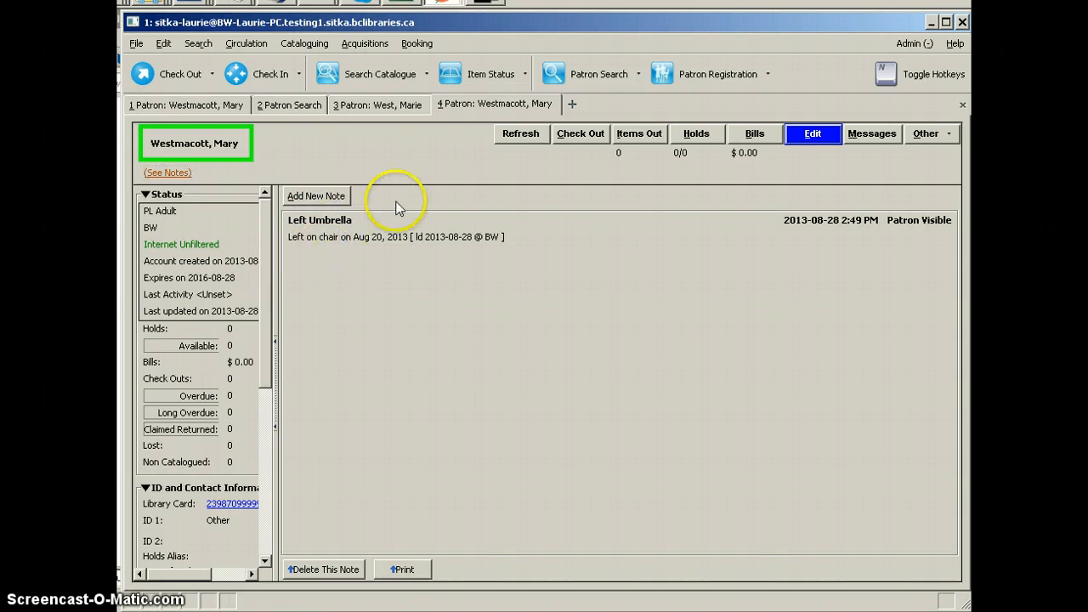
pyautogui.click(264, 86)
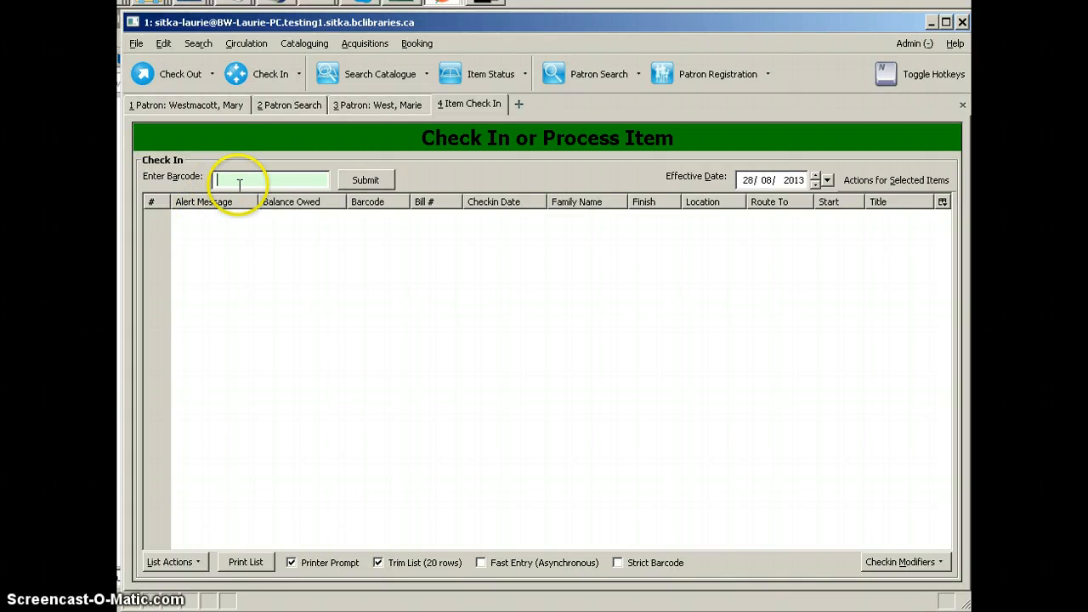
pyautogui.write('33987000192343')
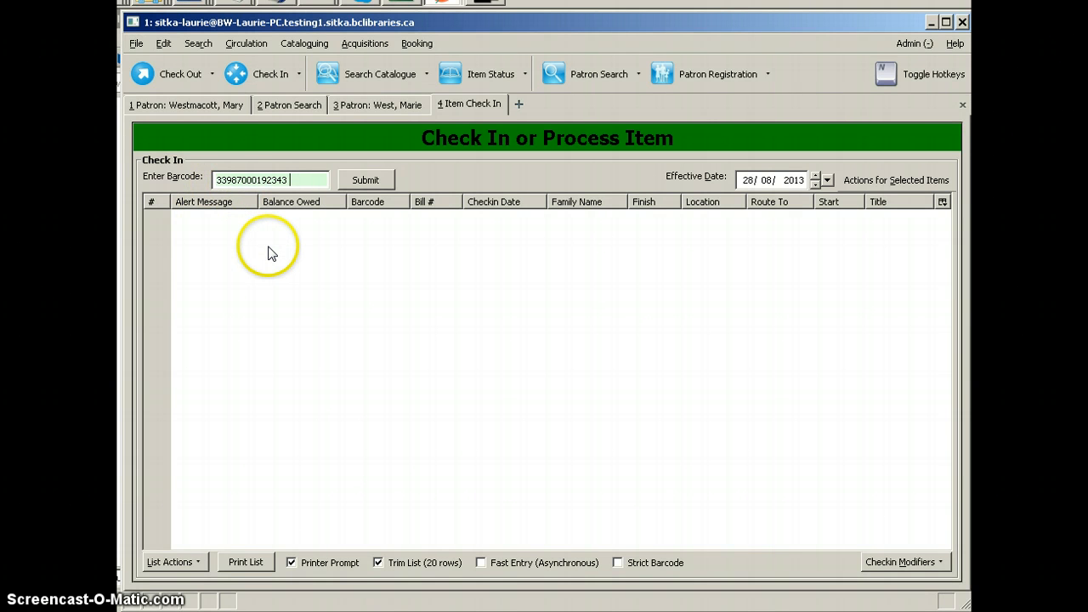
pyautogui.click(369, 179)
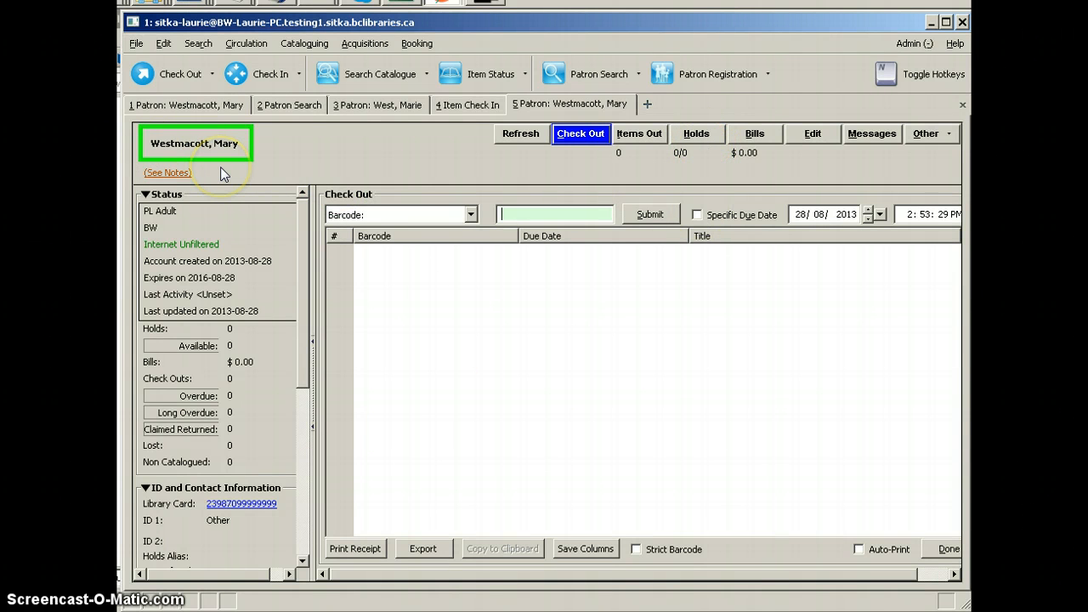
# Start a new hold from the patron's holds and search the catalogue by keyword for "kiki strike".
pyautogui.click(697, 133)
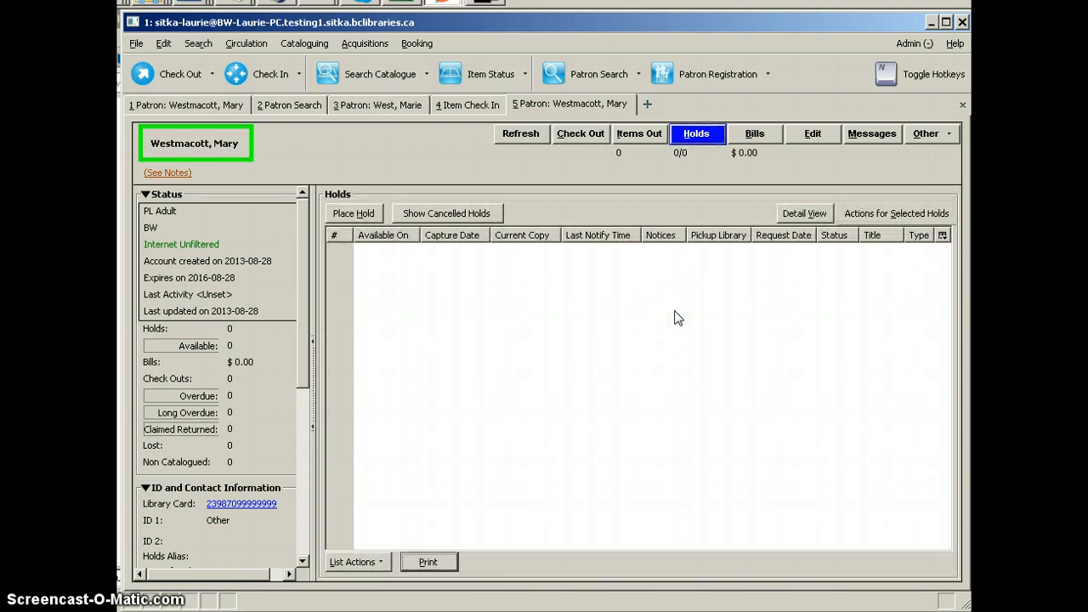
pyautogui.click(354, 213)
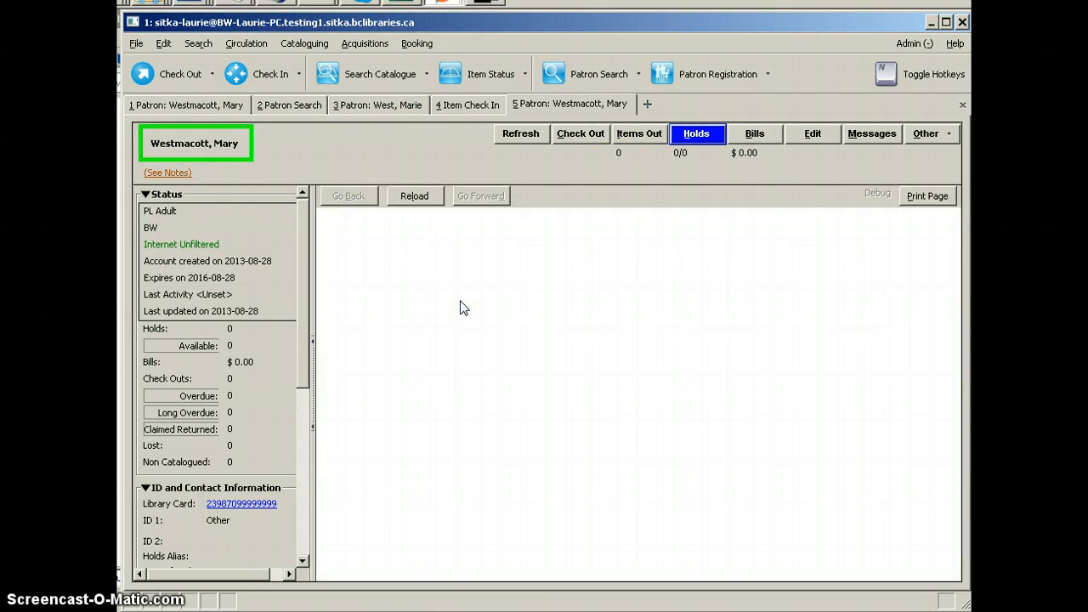
pyautogui.click(634, 335)
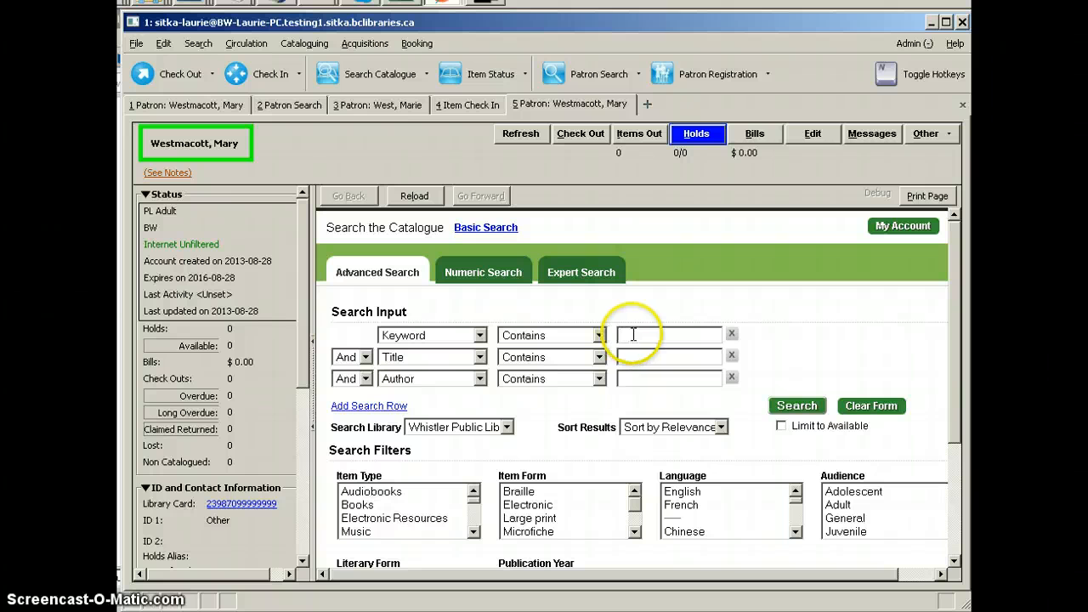
pyautogui.write('kiki strike')
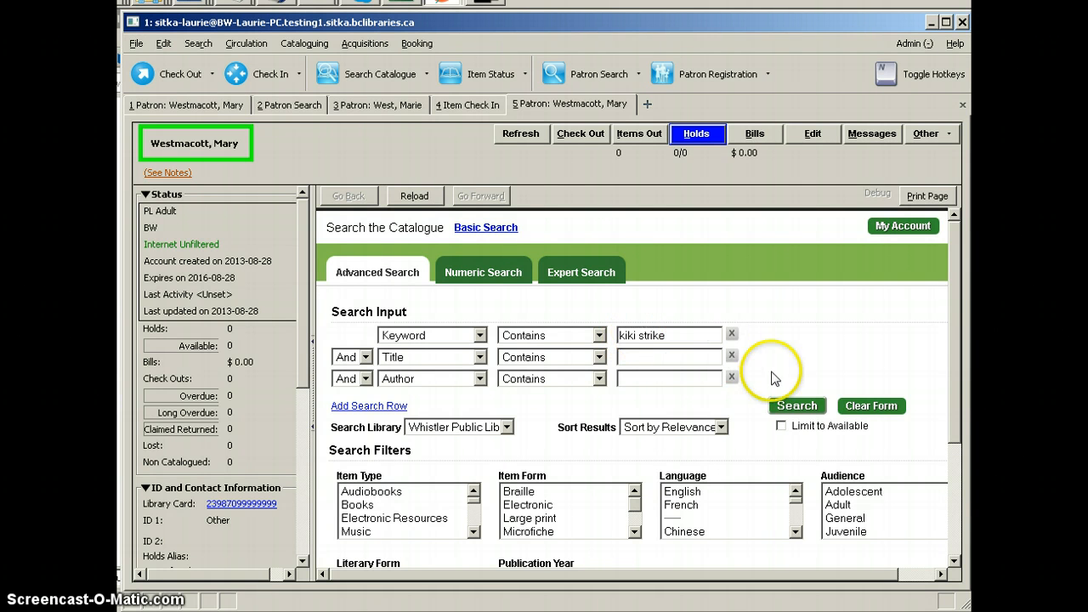
pyautogui.click(799, 408)
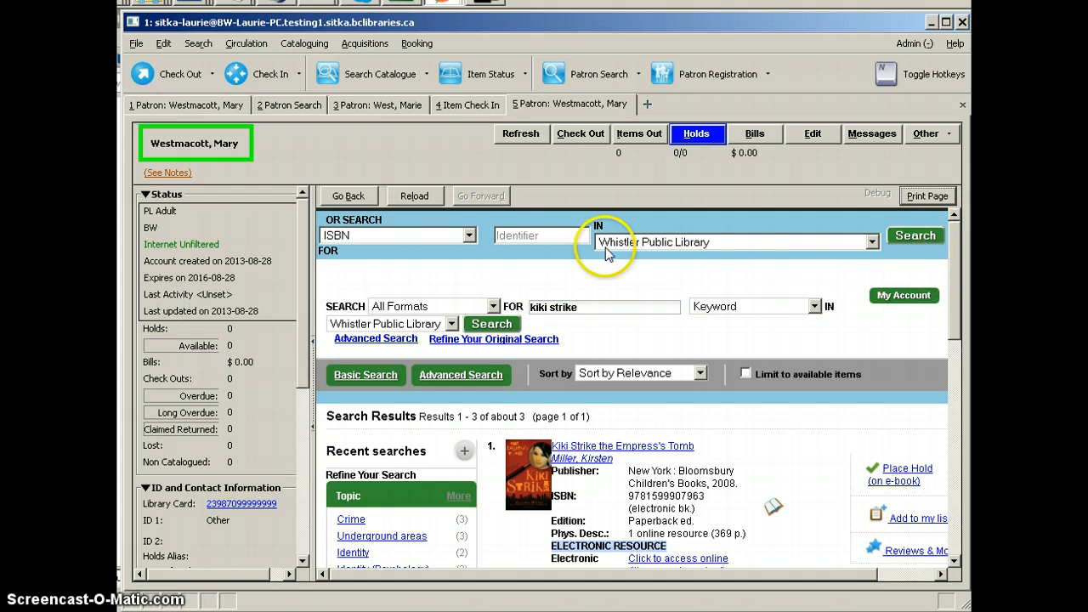
# Place a hold on "Kiki Strike : inside the shadow city" for the patron with pickup at Whistler Public Library.
pyautogui.moveTo(954, 246); pyautogui.dragTo(952, 333)
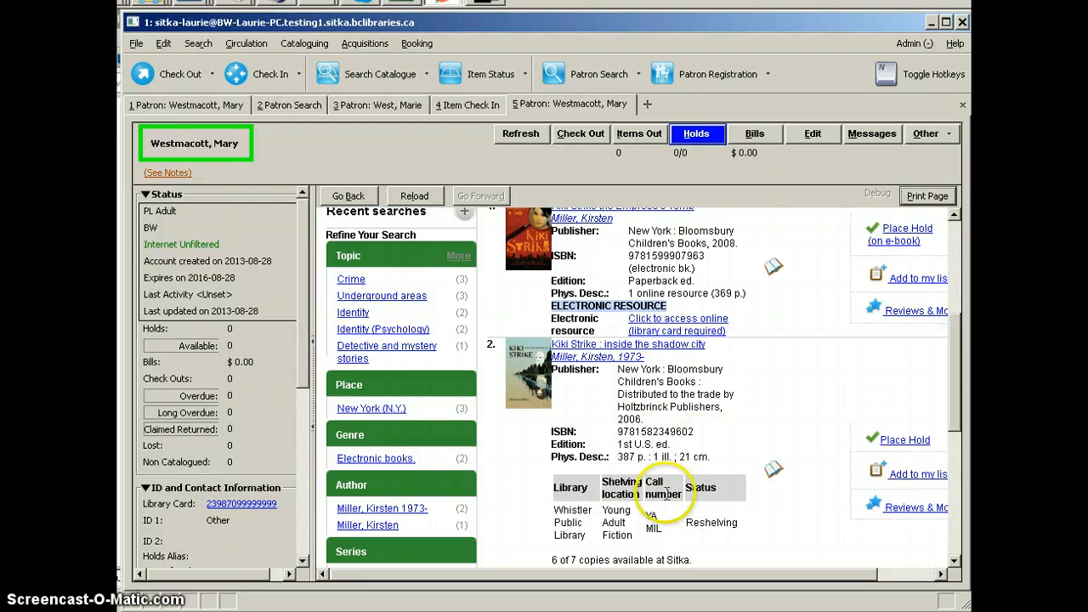
pyautogui.moveTo(955, 361)
pyautogui.mouseDown()
pyautogui.moveTo(955, 380)
pyautogui.moveTo(955, 365)
pyautogui.mouseUp()
pyautogui.click(903, 426)
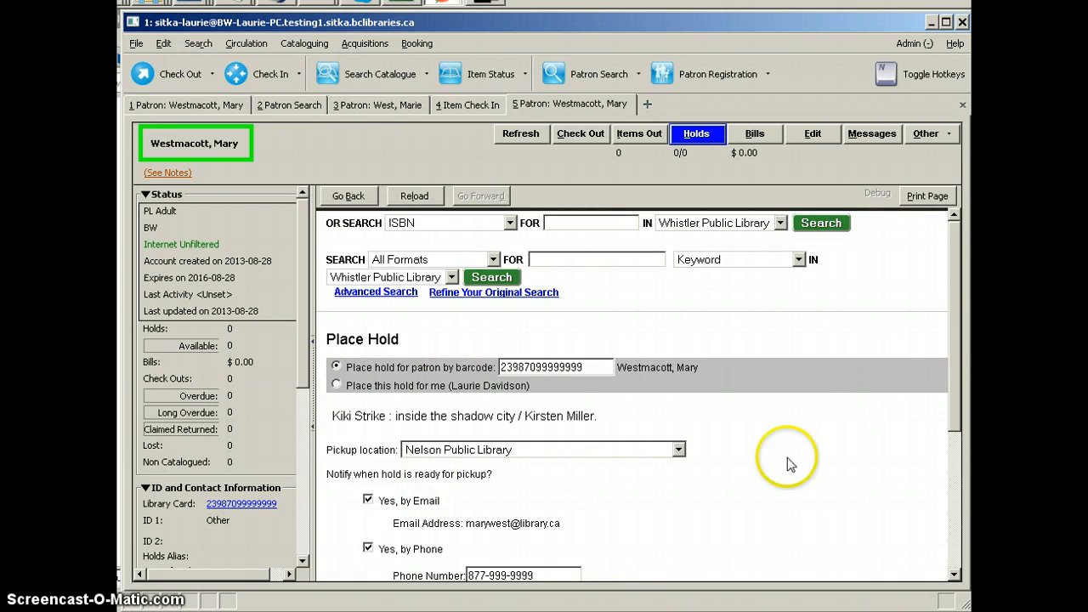
pyautogui.click(683, 450)
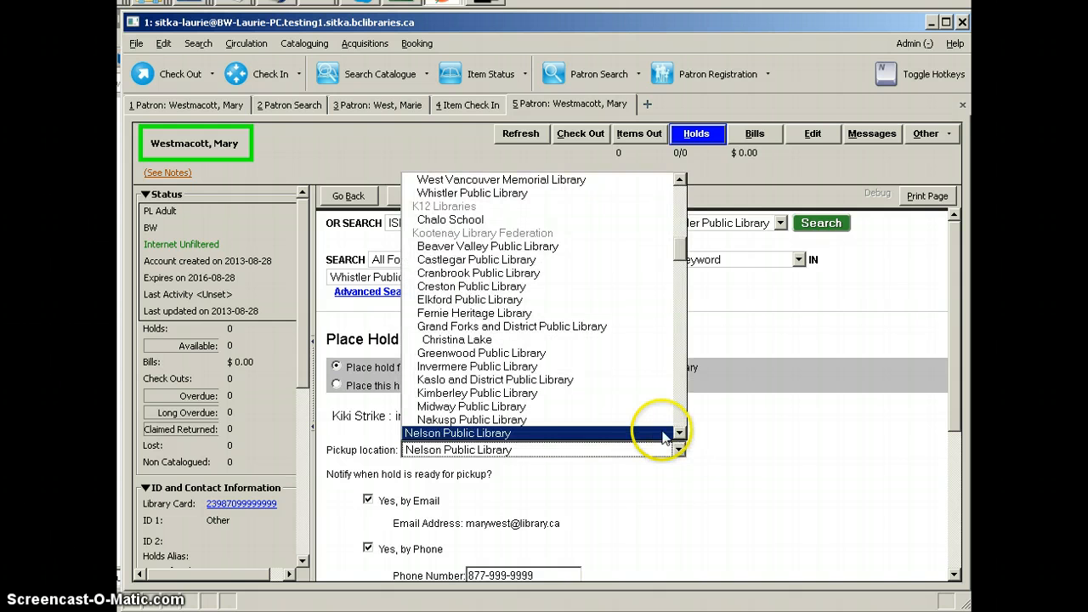
pyautogui.click(523, 193)
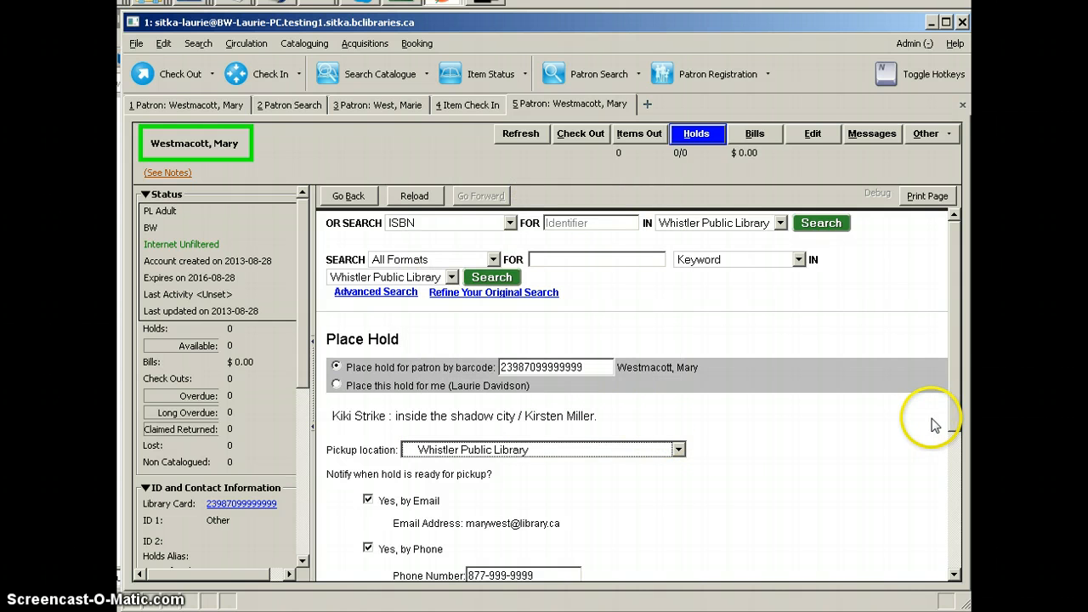
pyautogui.moveTo(952, 385); pyautogui.dragTo(954, 440)
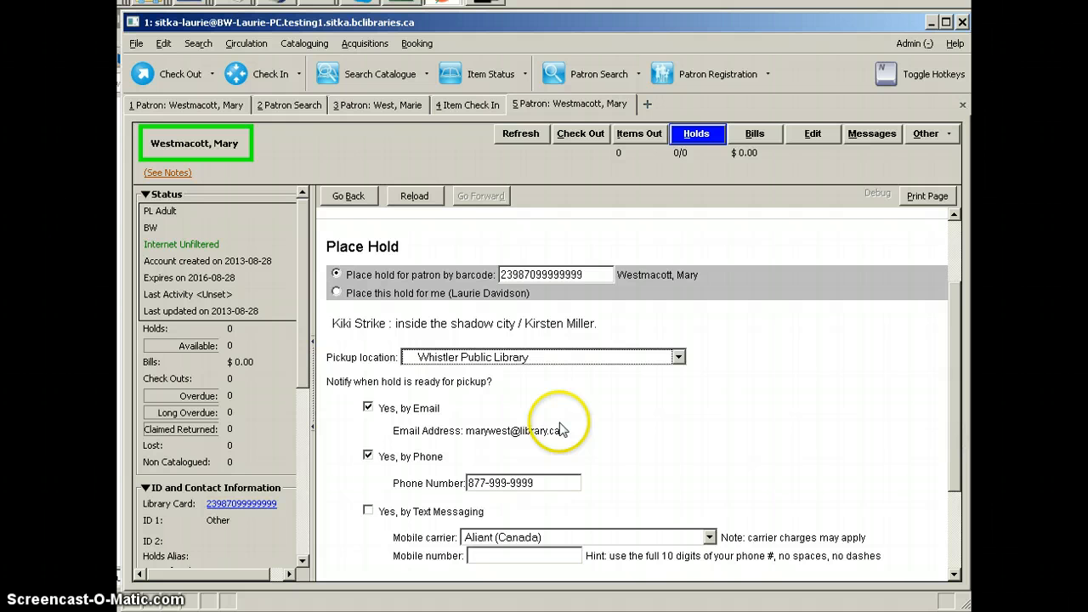
pyautogui.moveTo(954, 386); pyautogui.dragTo(953, 456)
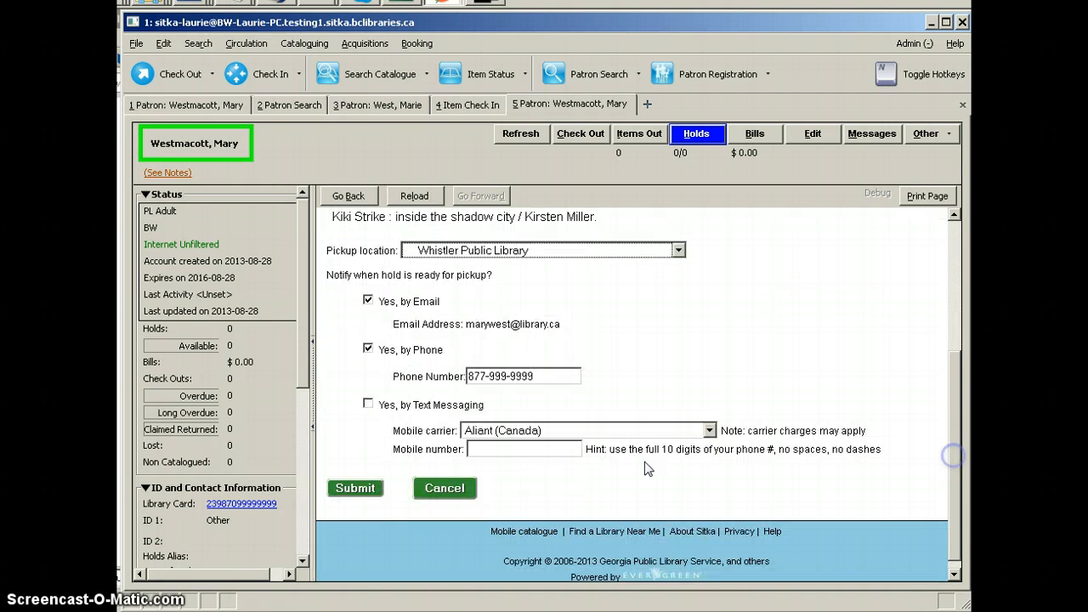
pyautogui.click(361, 498)
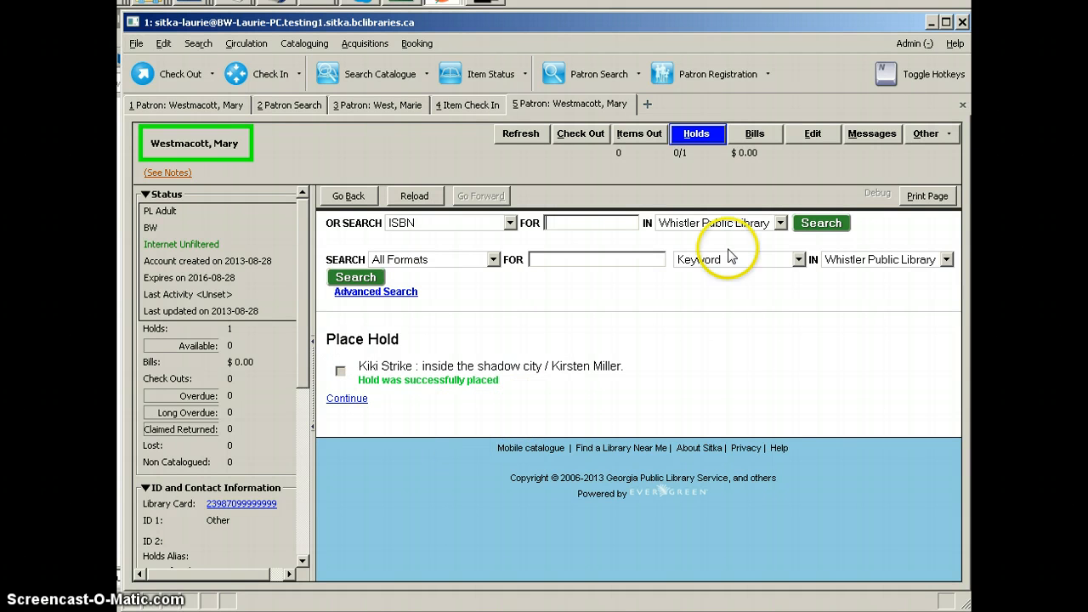
# Refresh the patron's record, list the holds and widen the Status column to read the hold's full status.
pyautogui.click(510, 134)
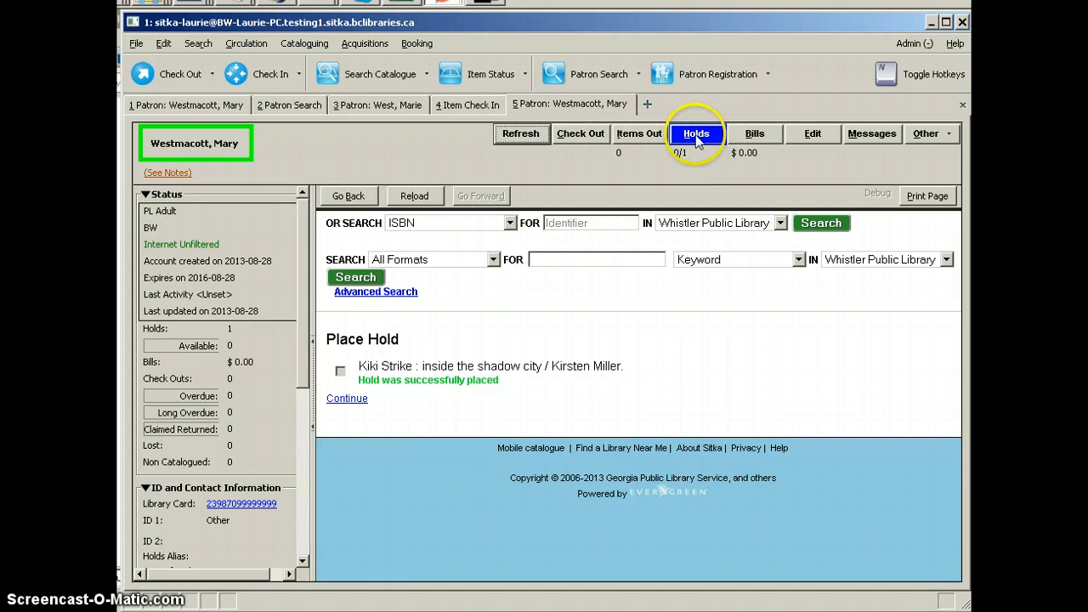
pyautogui.click(685, 141)
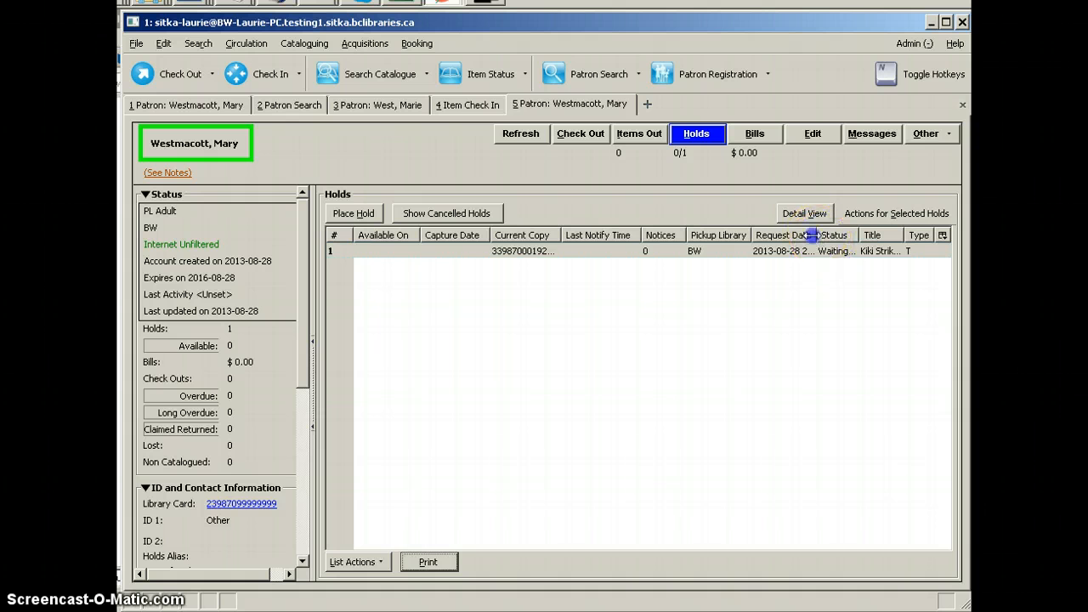
pyautogui.moveTo(816, 235); pyautogui.dragTo(730, 251)
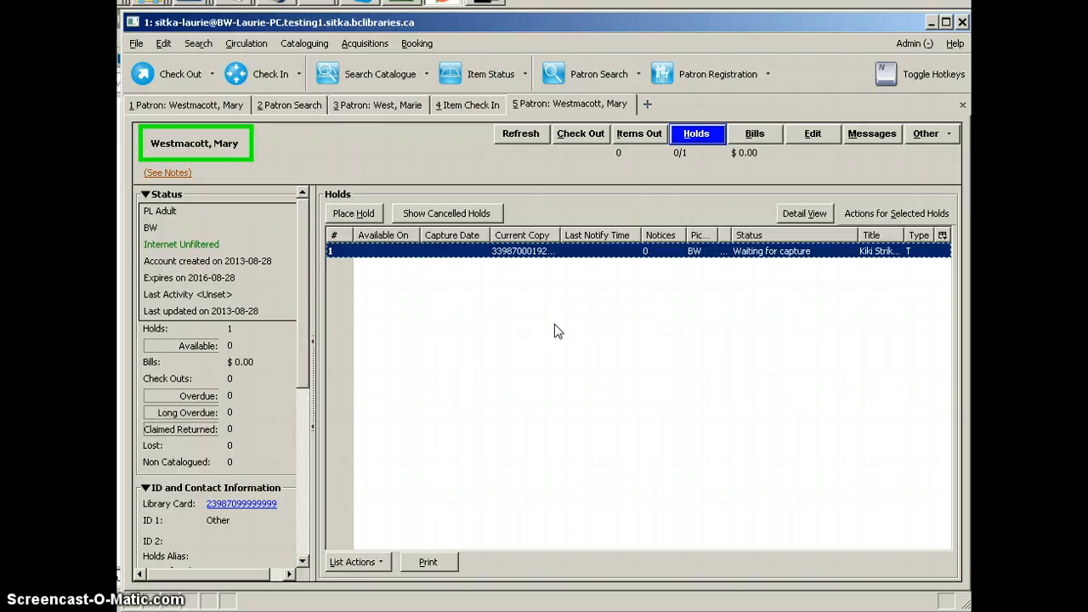
# Open the pull list for hold requests and copy the "Kiki Strike : inside the shadow city" item barcode to the clipboard.
pyautogui.click(246, 43)
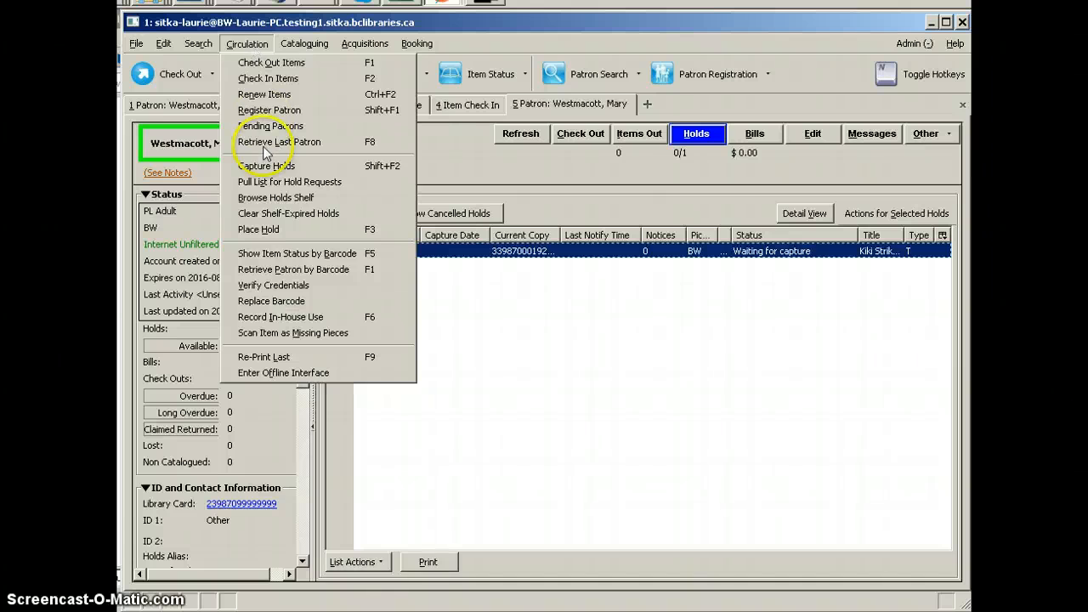
pyautogui.click(267, 181)
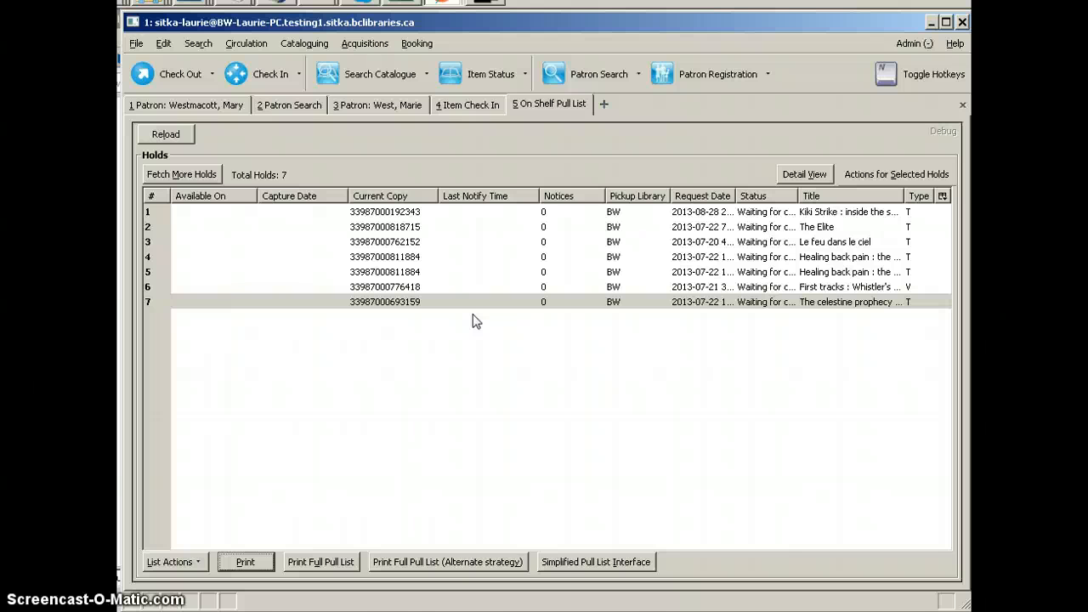
pyautogui.click(393, 214)
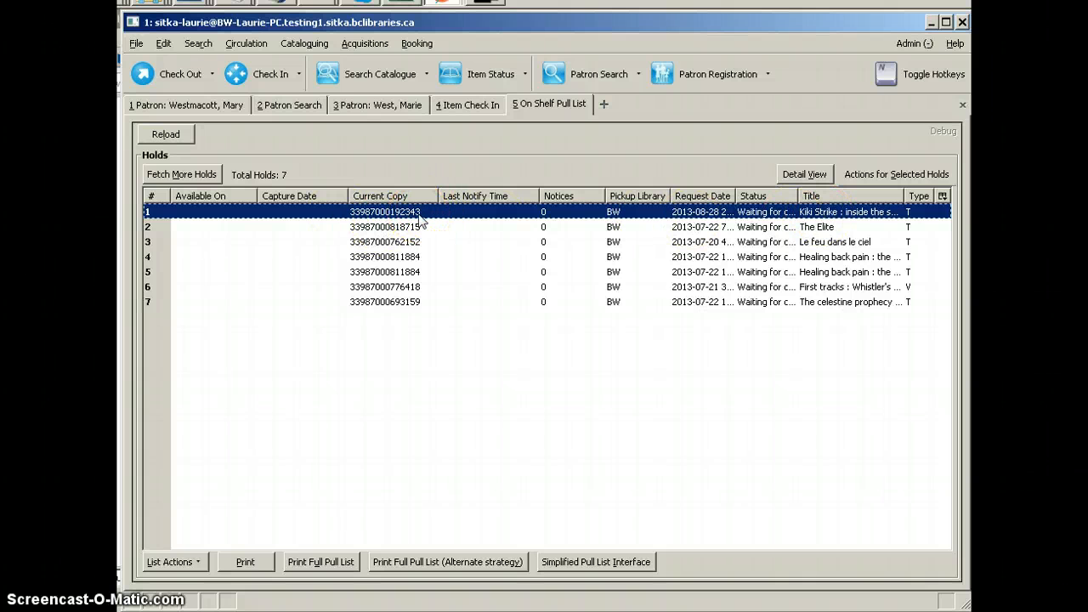
pyautogui.rightClick(372, 216)
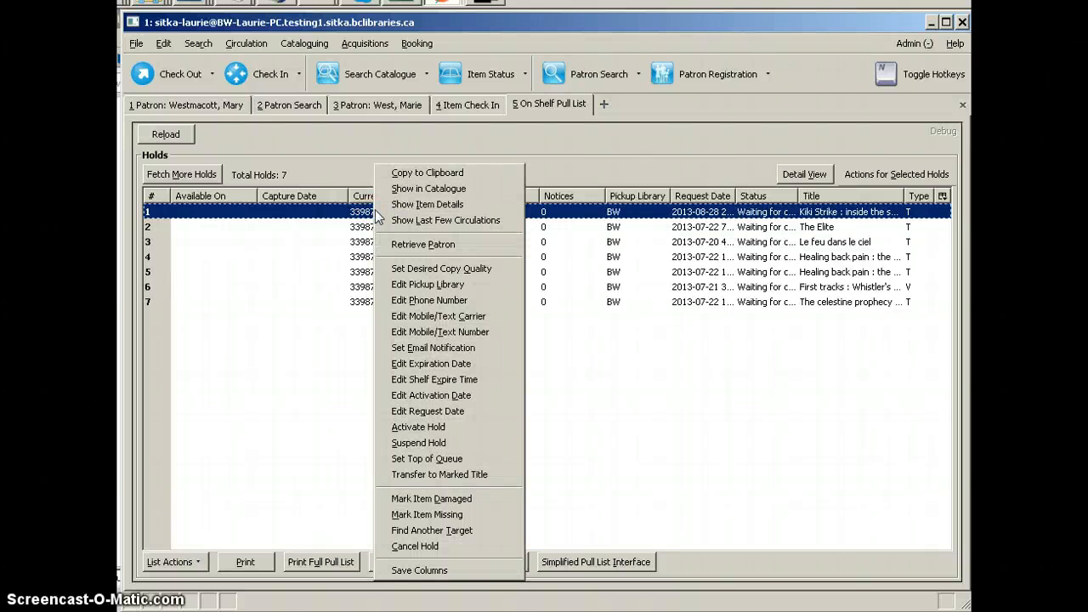
pyautogui.click(422, 172)
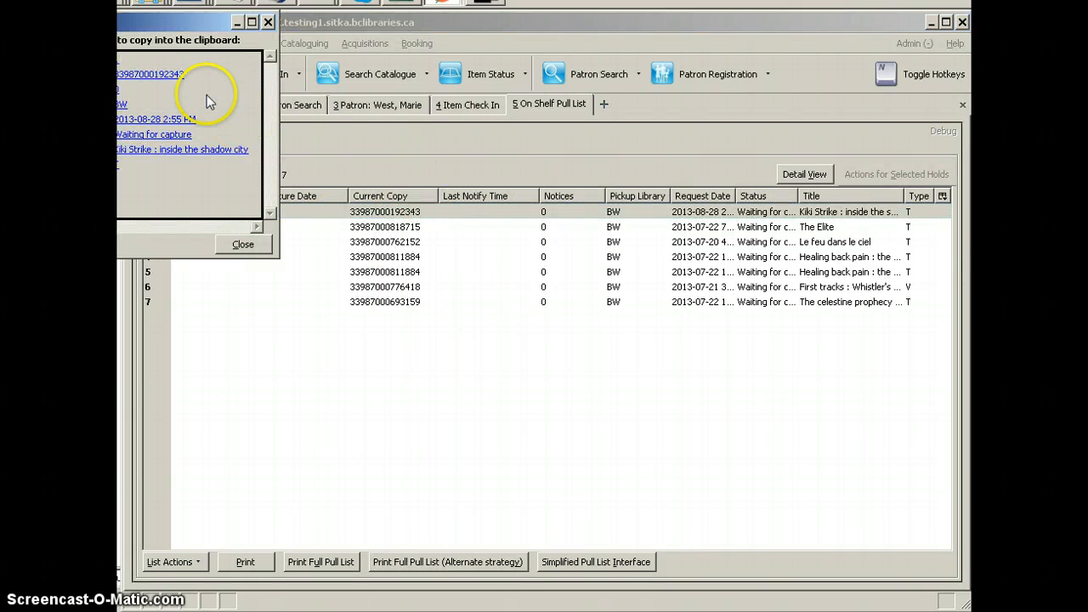
pyautogui.click(157, 74)
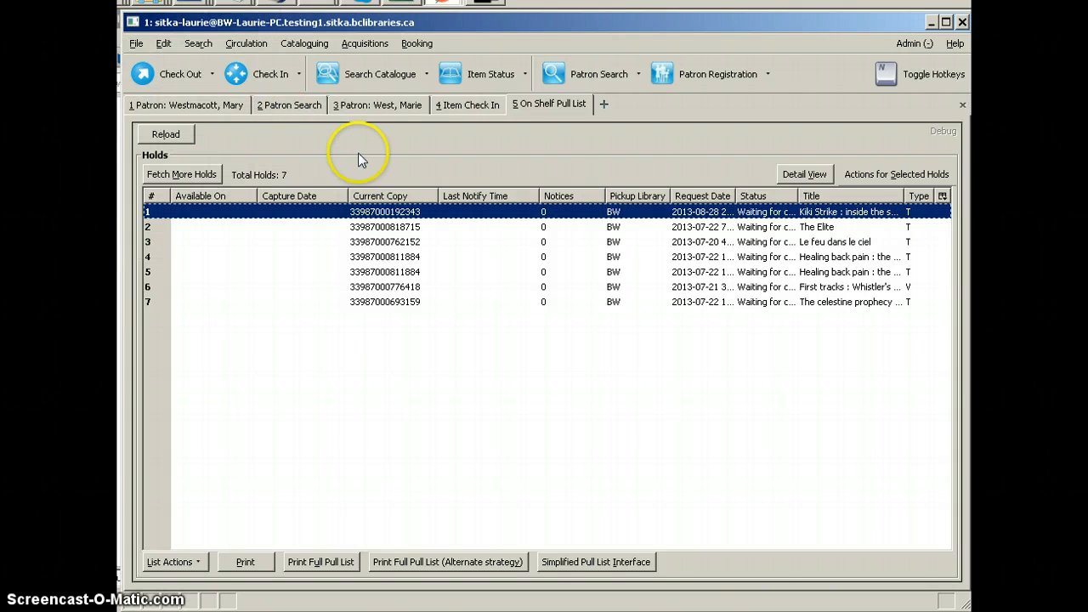
pyautogui.click(236, 49)
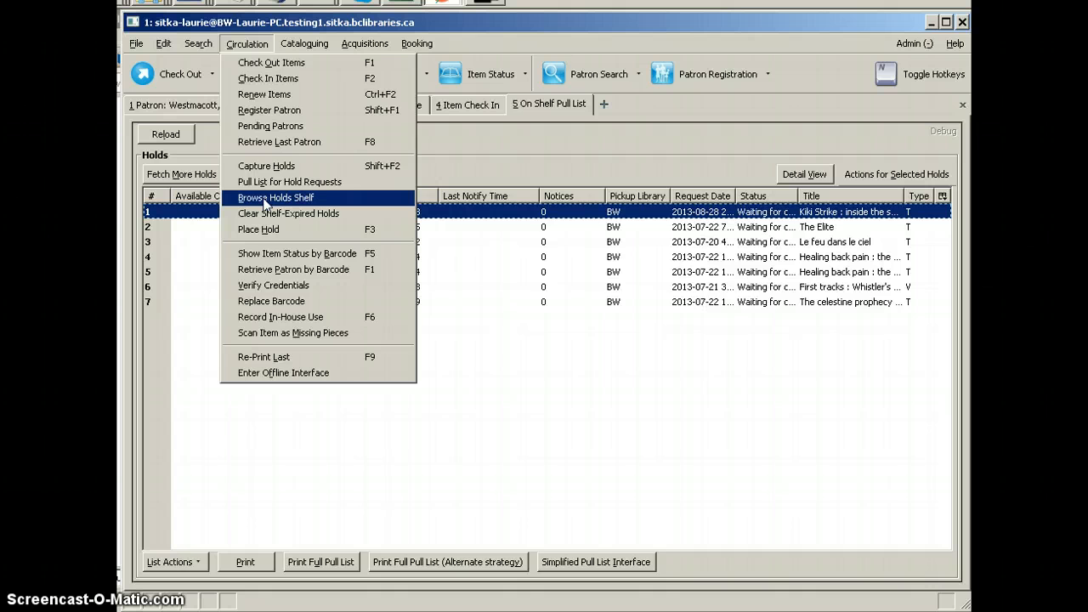
pyautogui.click(255, 165)
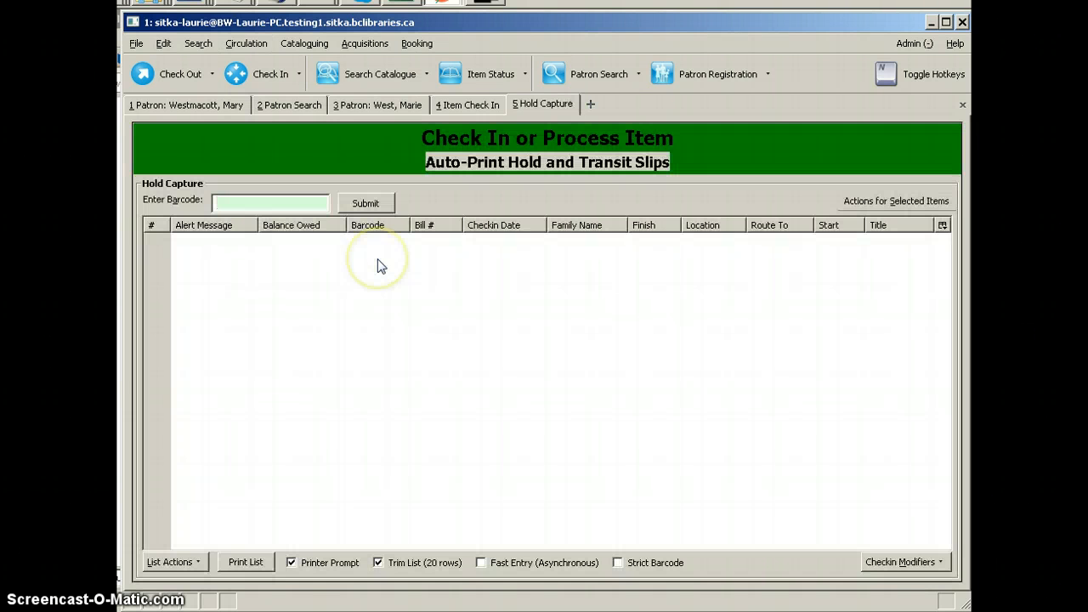
pyautogui.write('33987000192343')
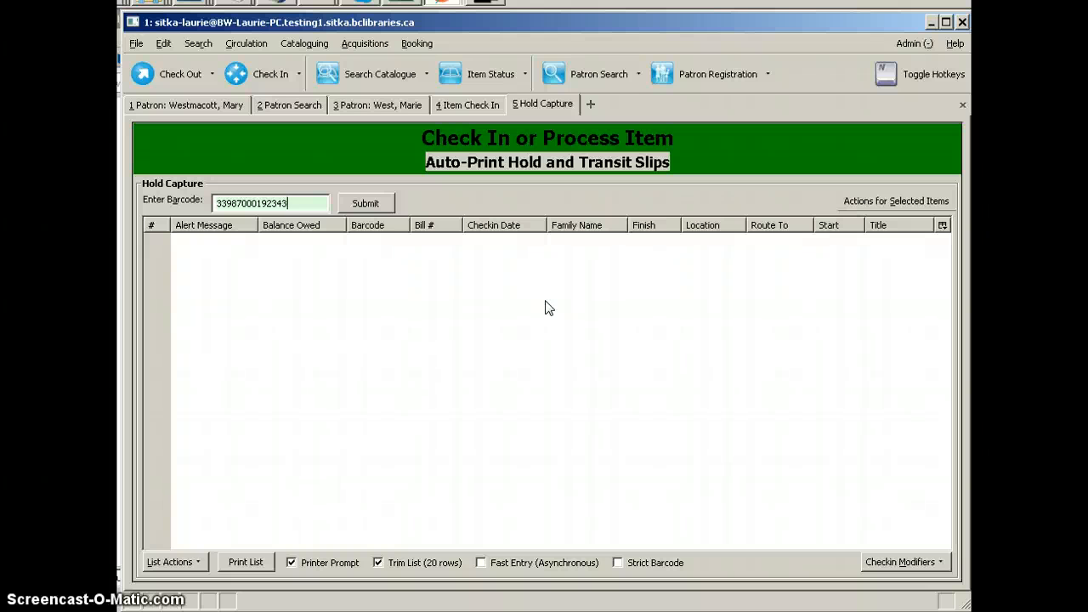
pyautogui.click(367, 205)
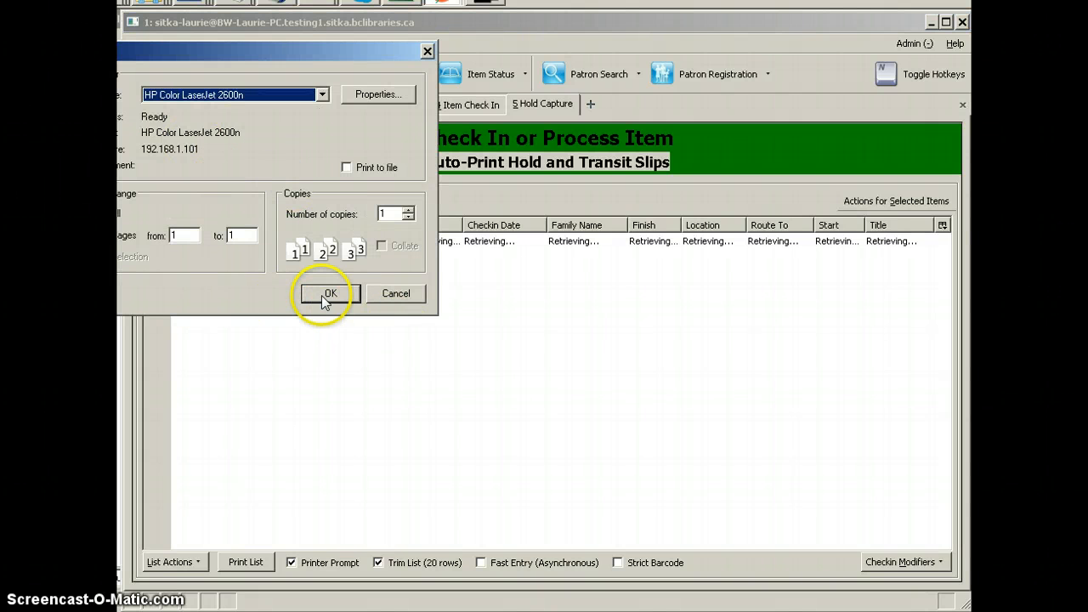
pyautogui.click(329, 295)
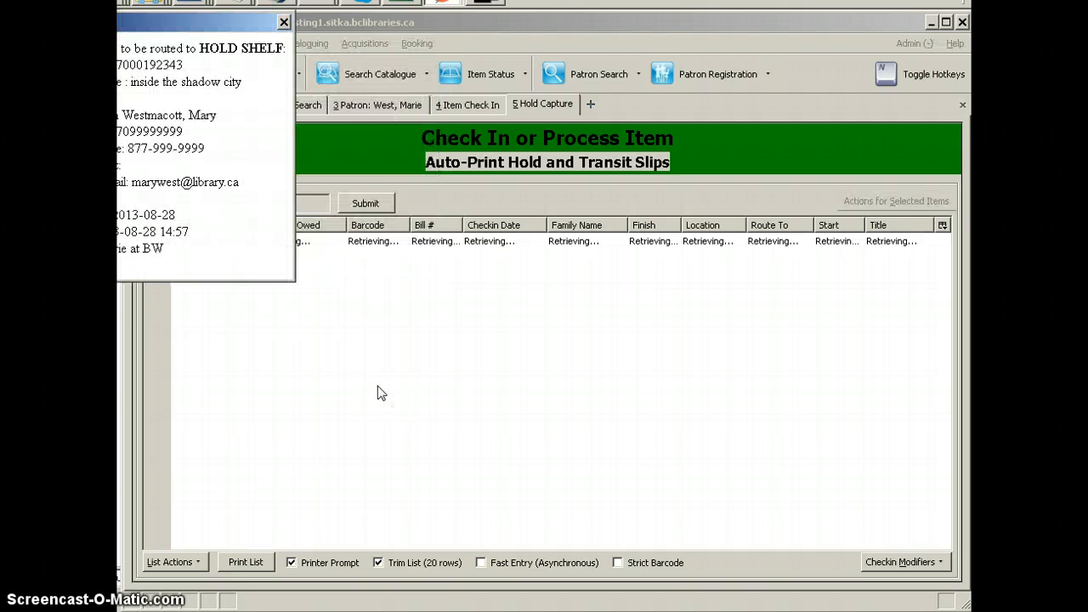
pyautogui.click(284, 22)
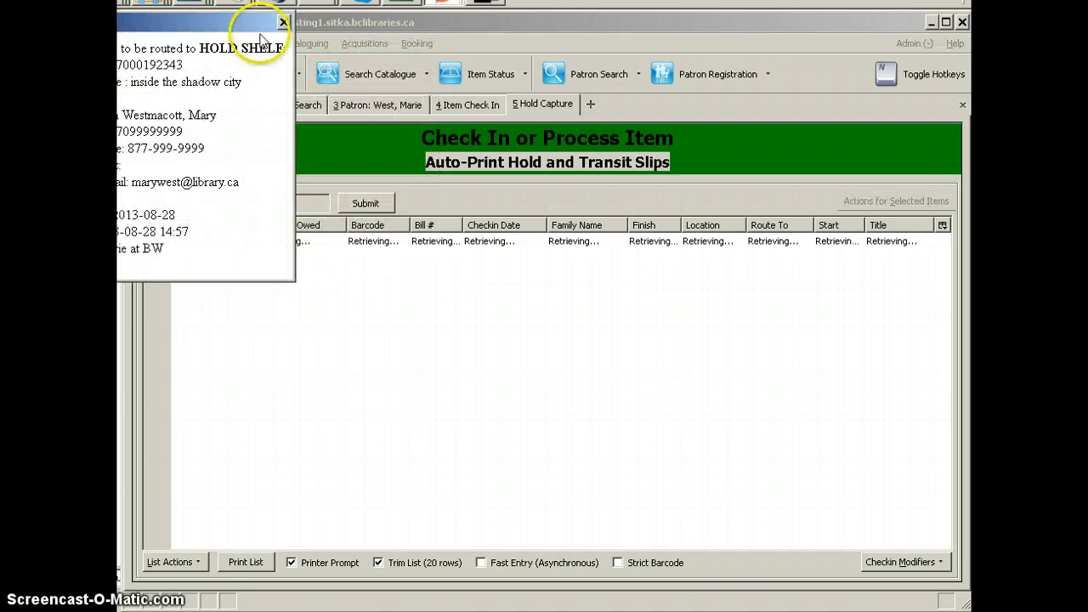
pyautogui.moveTo(170, 17)
pyautogui.mouseDown()
pyautogui.moveTo(199, 219)
pyautogui.moveTo(263, 403)
pyautogui.moveTo(210, 357)
pyautogui.moveTo(133, 43)
pyautogui.moveTo(166, 19)
pyautogui.mouseUp()
pyautogui.click(328, 368)
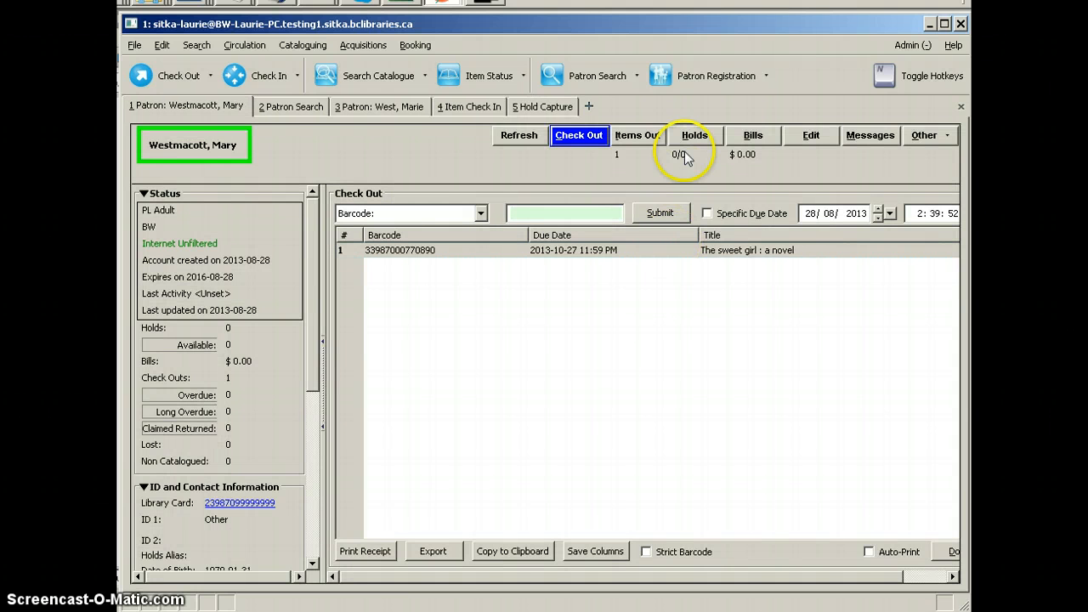
# Refresh the patron's record and copy the current copy barcode of the Kiki Strike hold from the patron's holds list.
pyautogui.click(518, 135)
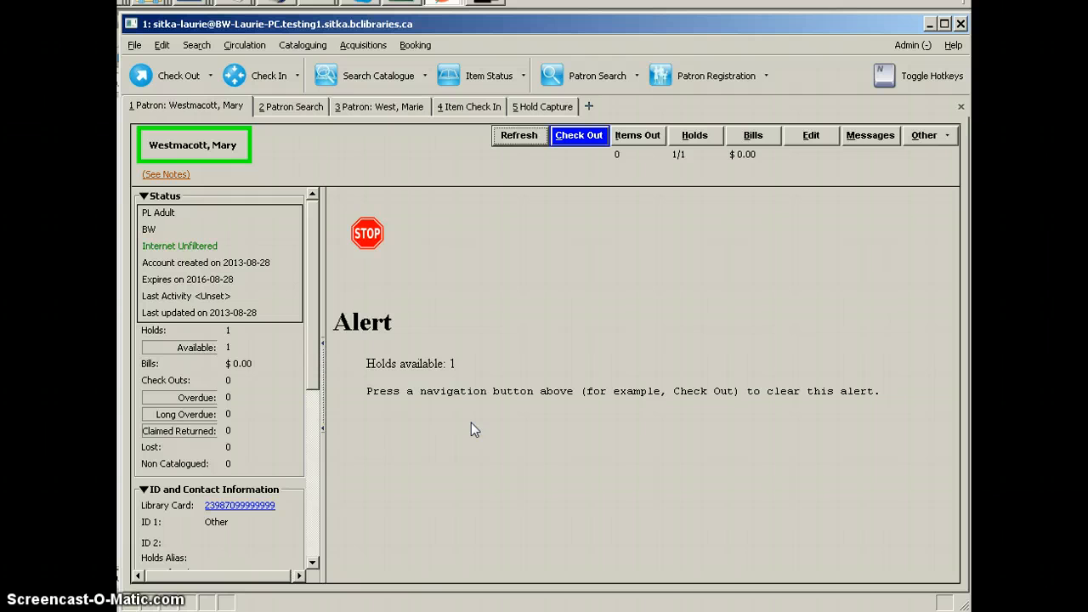
pyautogui.click(695, 137)
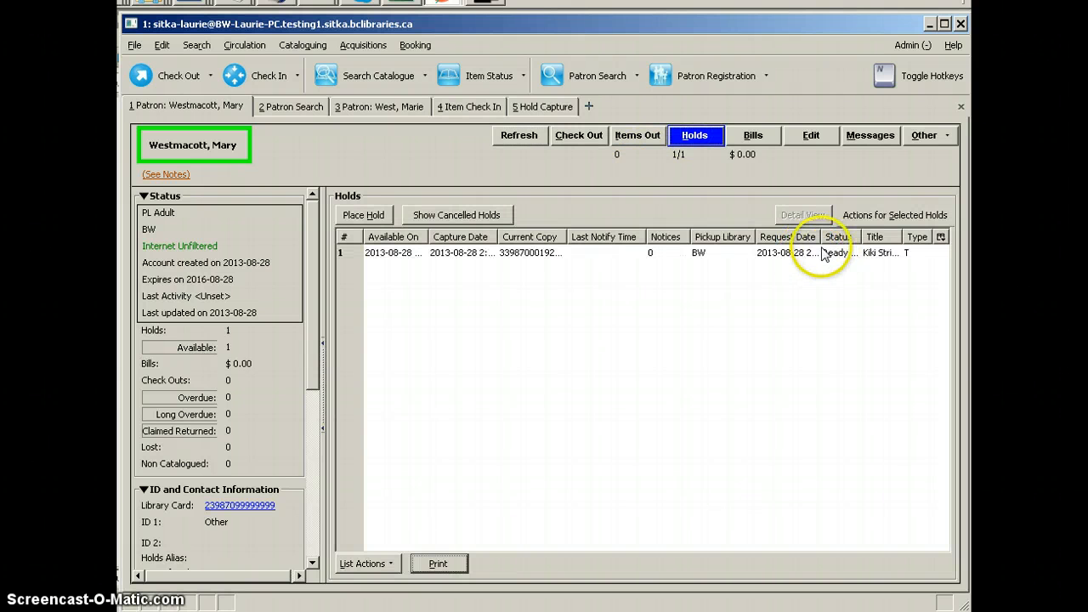
pyautogui.click(810, 253)
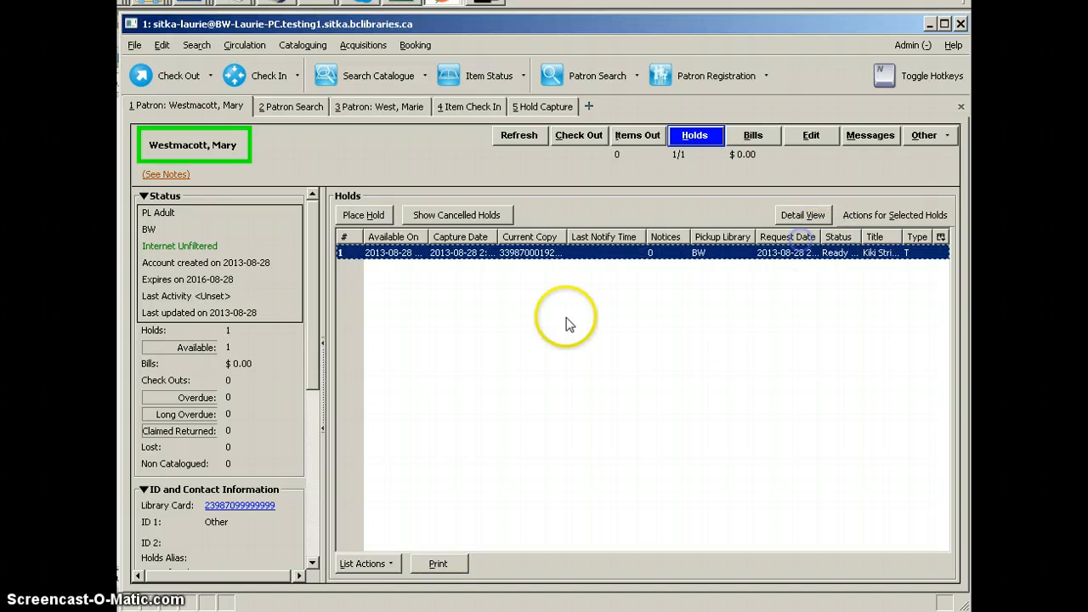
pyautogui.rightClick(520, 252)
pyautogui.click(582, 192)
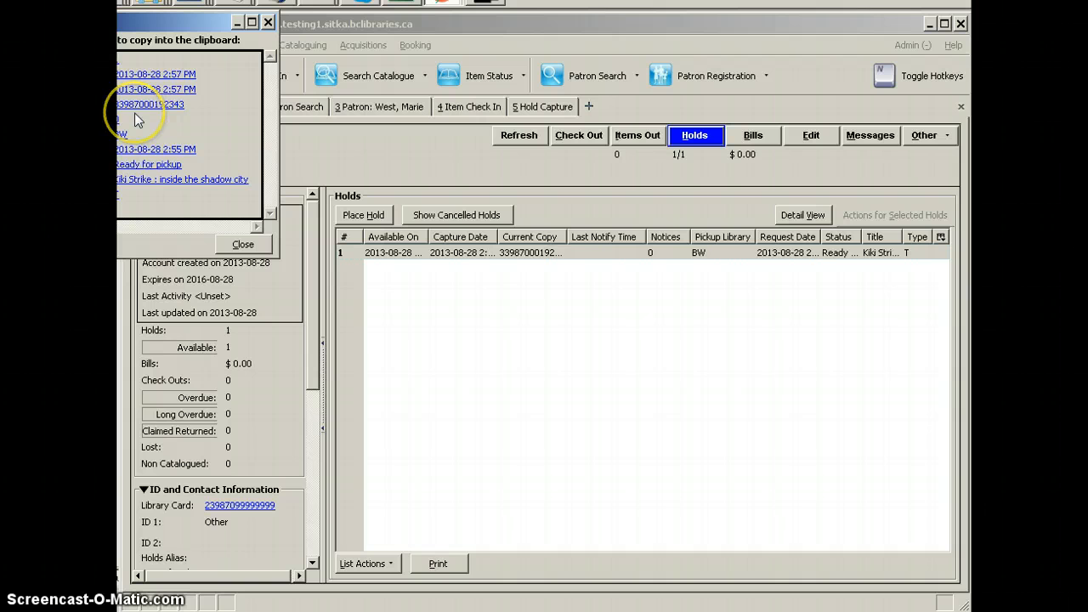
pyautogui.click(137, 105)
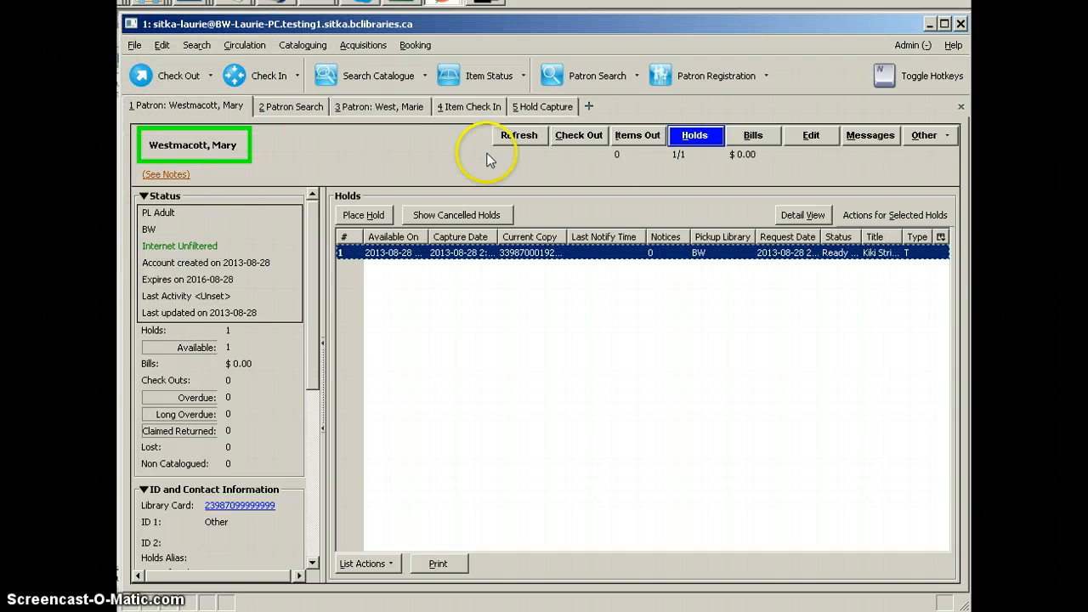
pyautogui.click(578, 135)
pyautogui.click(525, 219)
pyautogui.hotkey('ctrl', 'v')
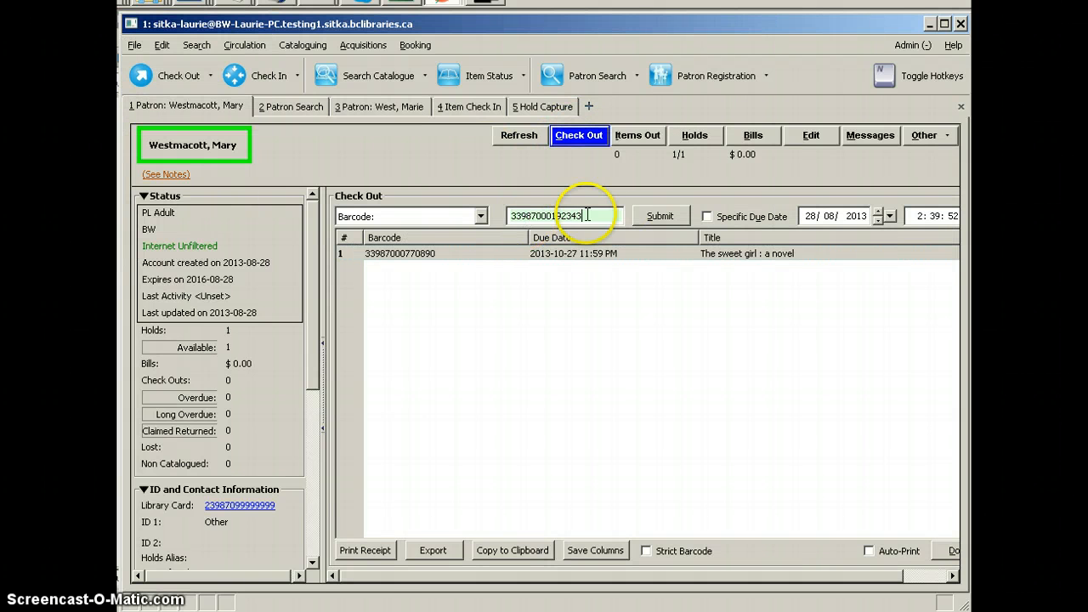
pyautogui.click(648, 216)
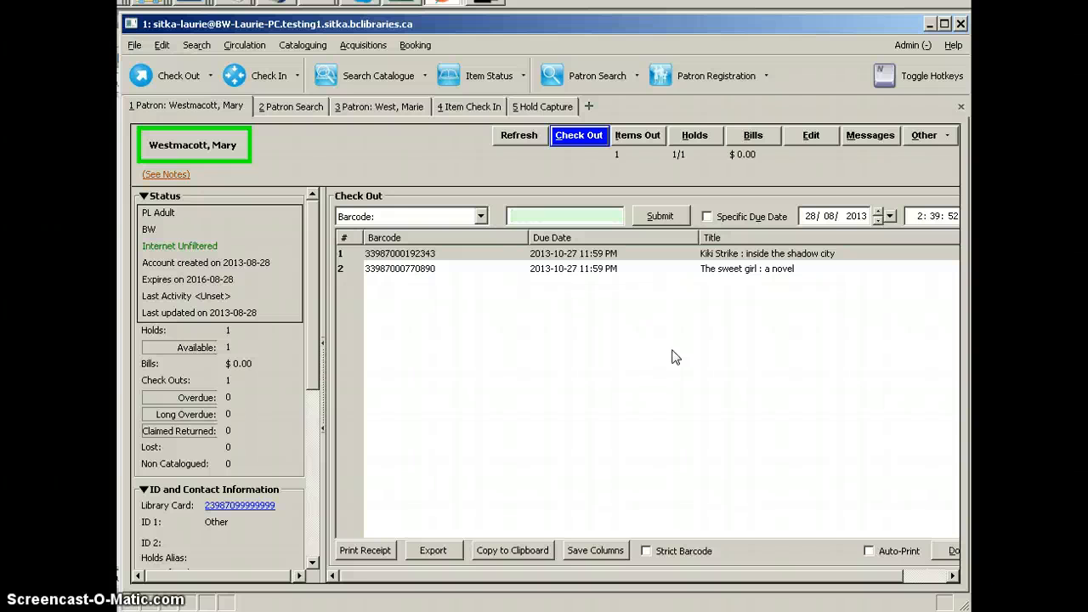
# Open the offline interface for circulation work.
pyautogui.click(909, 46)
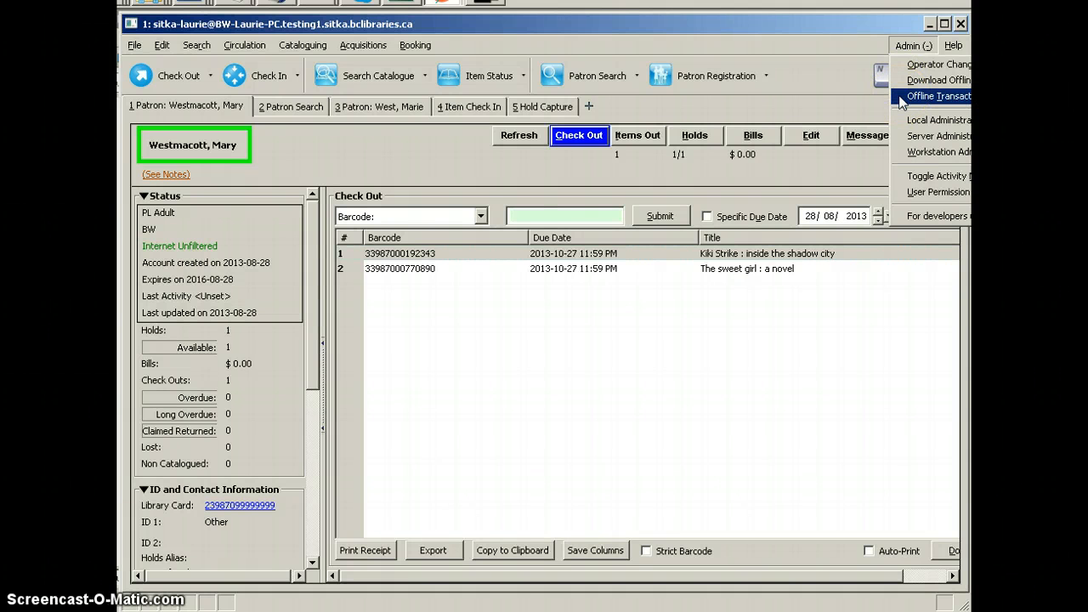
pyautogui.click(245, 46)
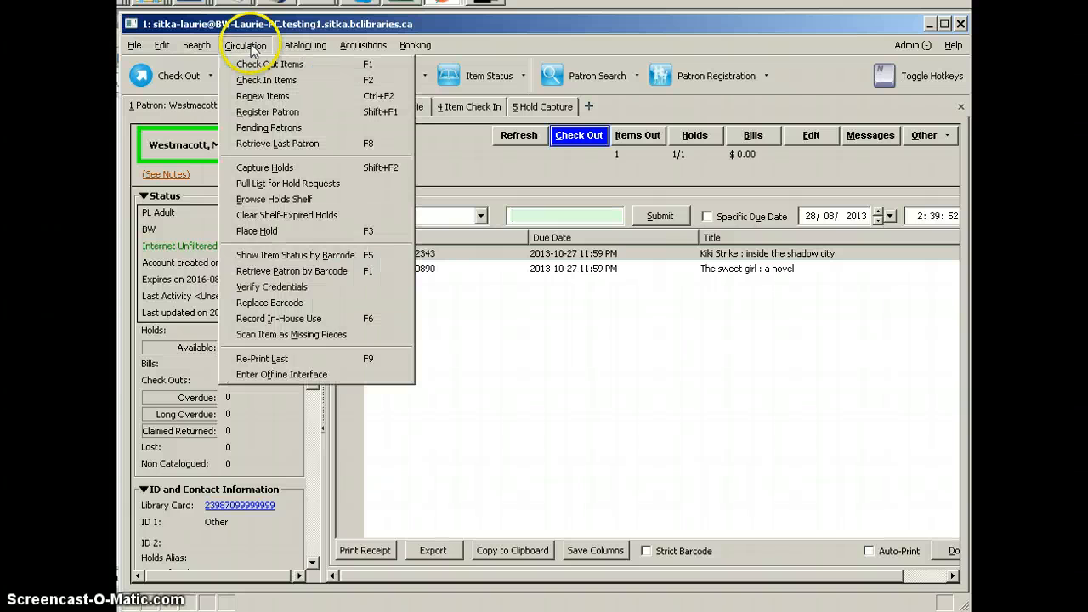
pyautogui.click(285, 374)
pyautogui.click(401, 418)
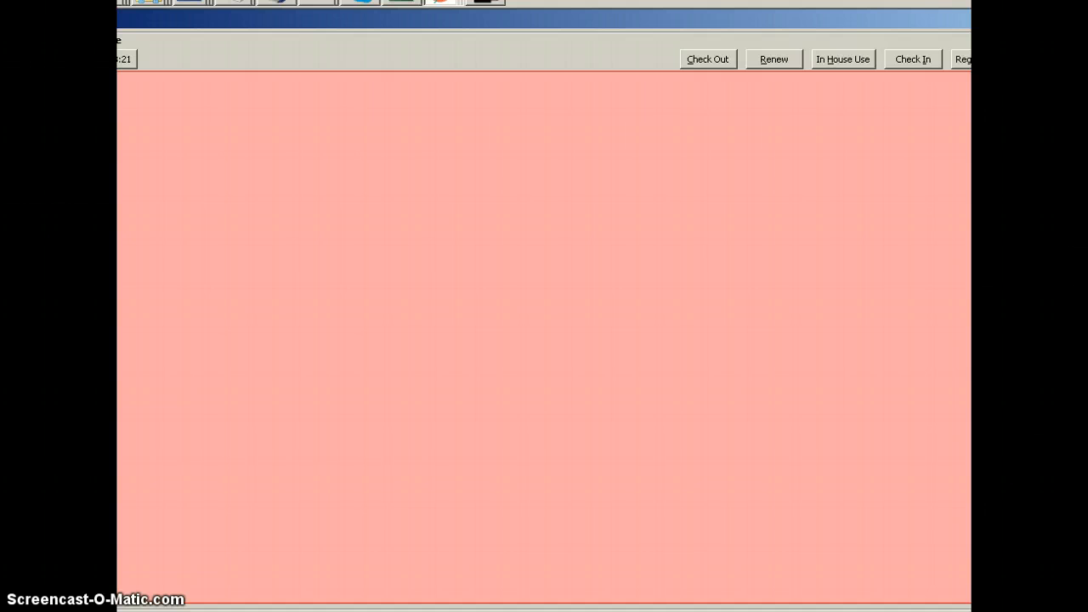
# Bring the whole Evergreen Offline window into view to look over its available functions, and close it.
pyautogui.click(971, 19)
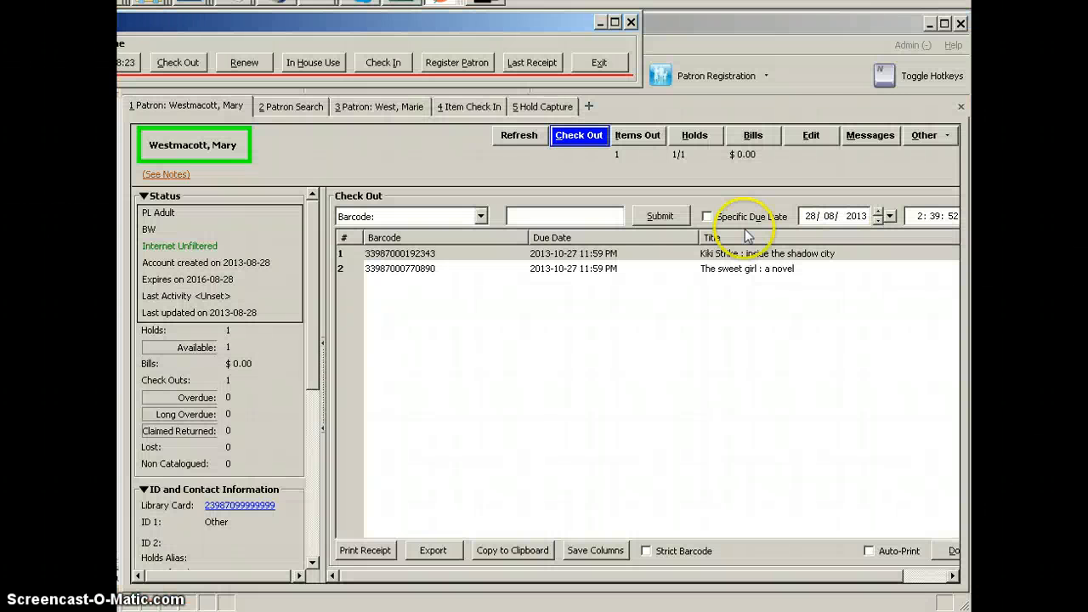
pyautogui.moveTo(496, 20); pyautogui.dragTo(647, 27)
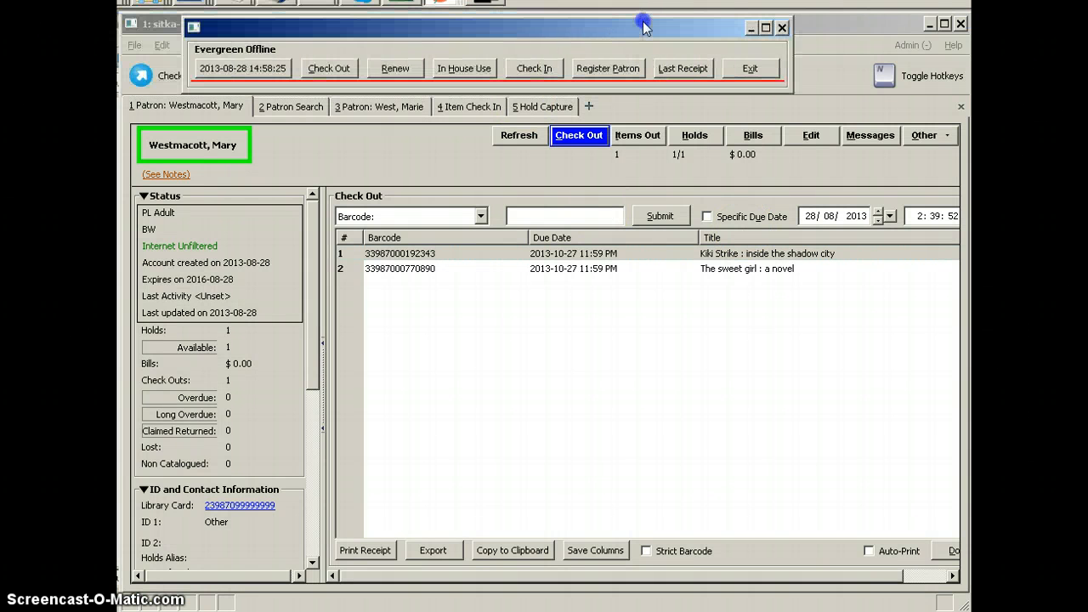
pyautogui.click(544, 72)
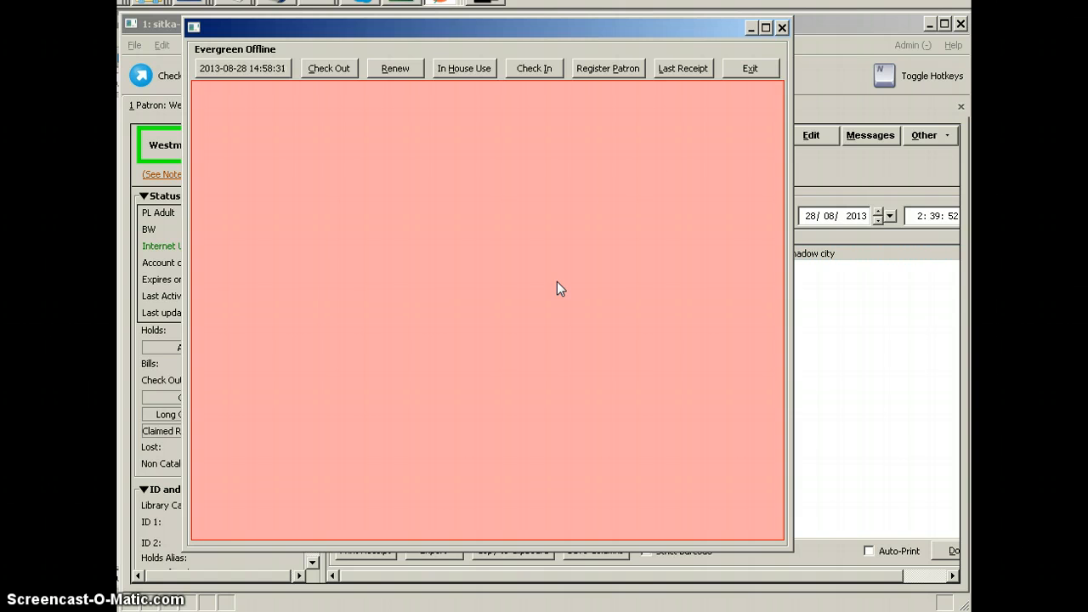
pyautogui.click(783, 28)
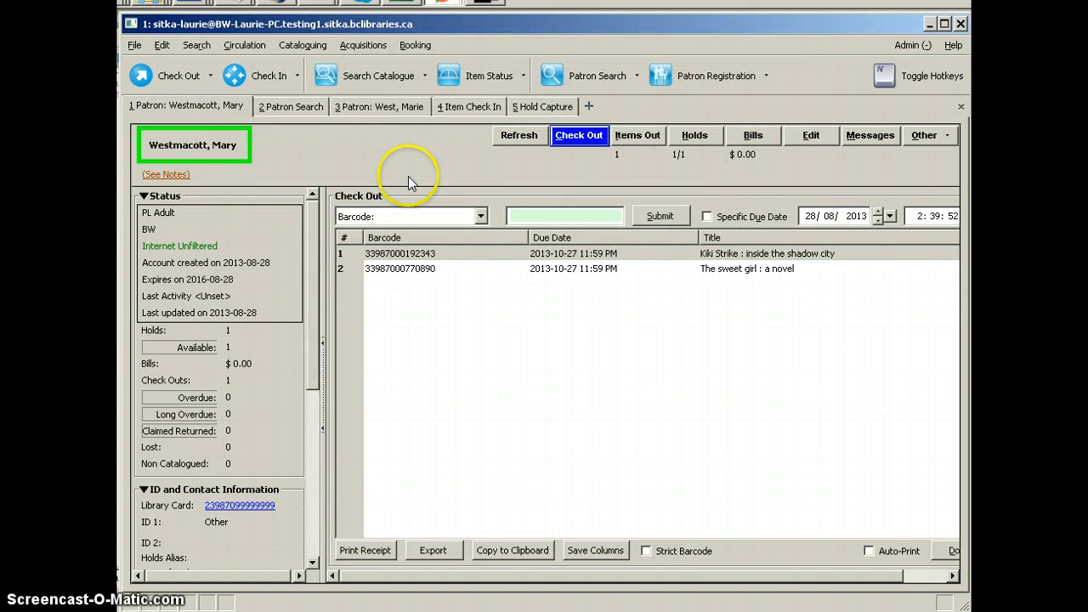